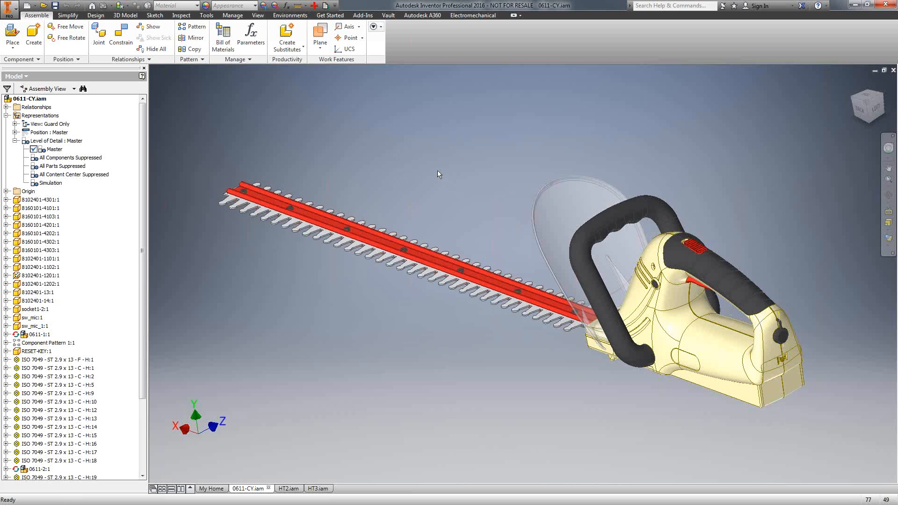
Activate the Simulation level of detail for the assembly and enter the Autodesk Nastran In-CAD environment.
{"action": "double_click", "coordinate": [51, 182]}
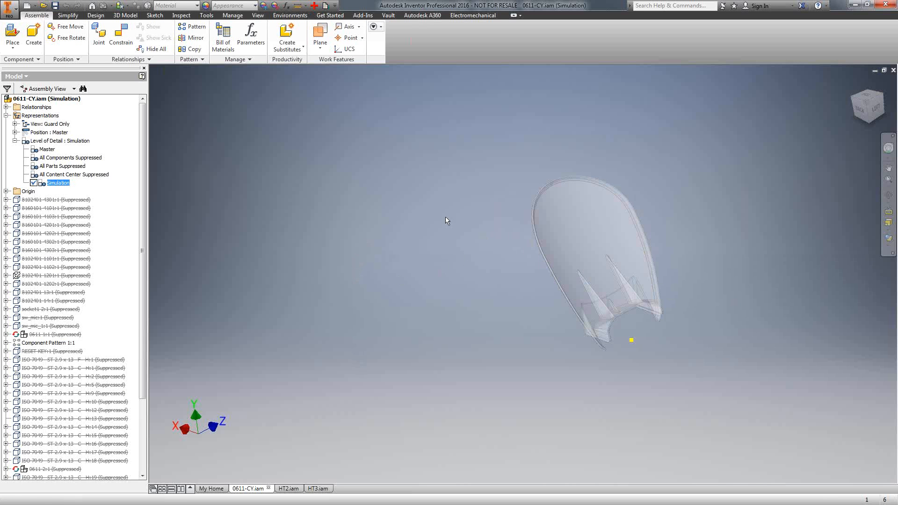
{"action": "left_click", "coordinate": [290, 15]}
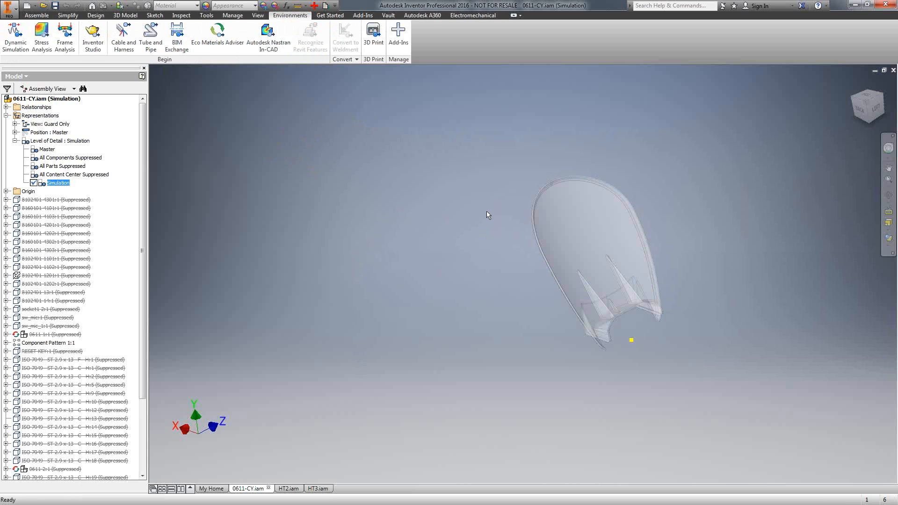
{"action": "left_click", "coordinate": [268, 37]}
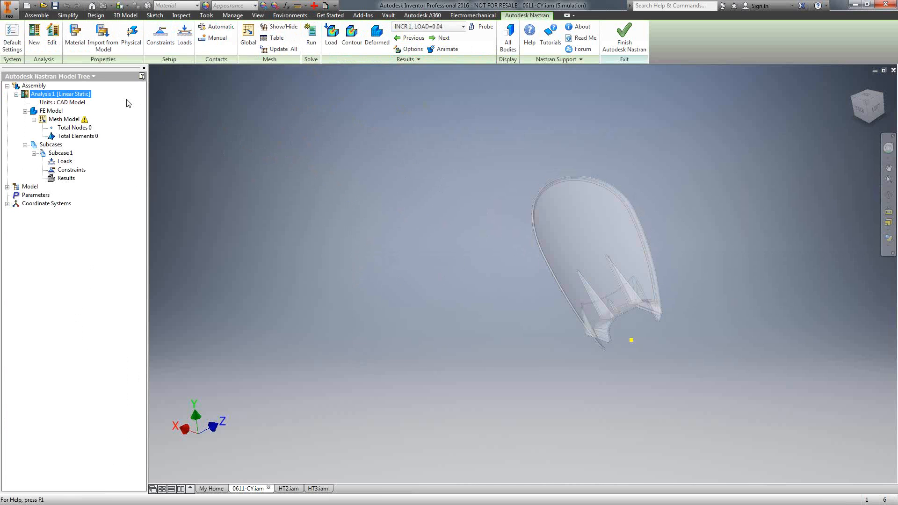
Try to create a new analysis named Guard with the type Nonlinear Static.
{"action": "left_click", "coordinate": [35, 37]}
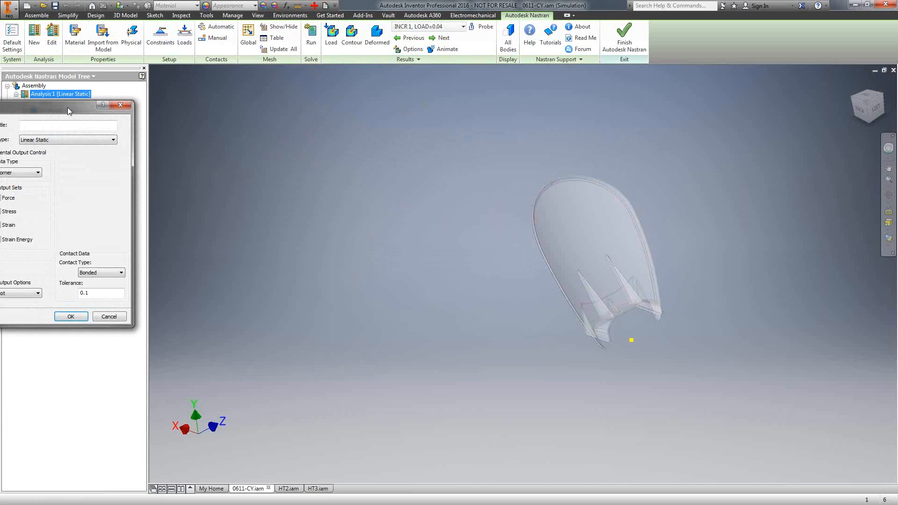
{"action": "left_click_drag", "start_coordinate": [67, 108], "coordinate": [381, 94]}
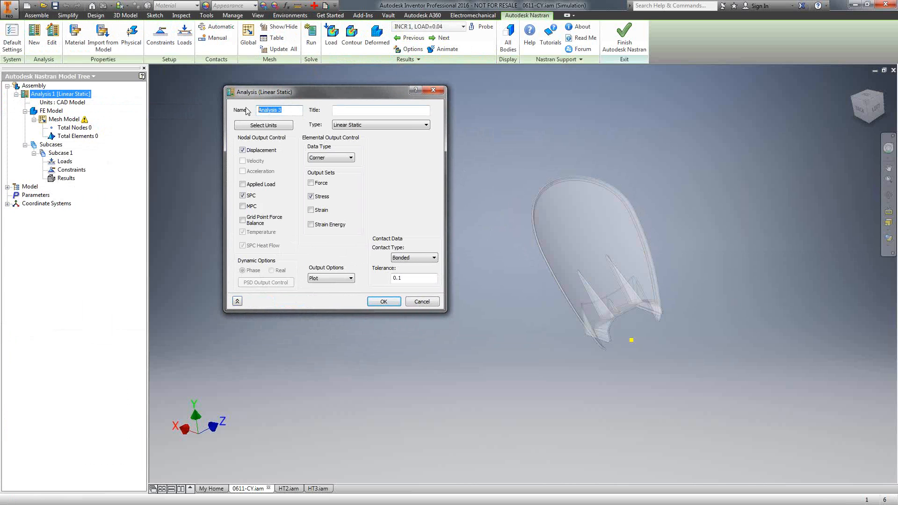
{"action": "type", "text": "Guard"}
{"action": "left_click", "coordinate": [372, 127]}
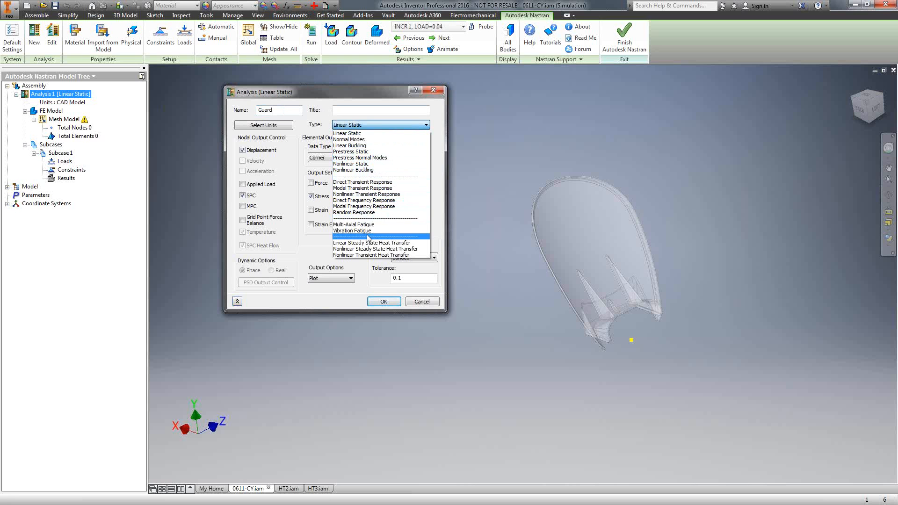
{"action": "left_click", "coordinate": [368, 165]}
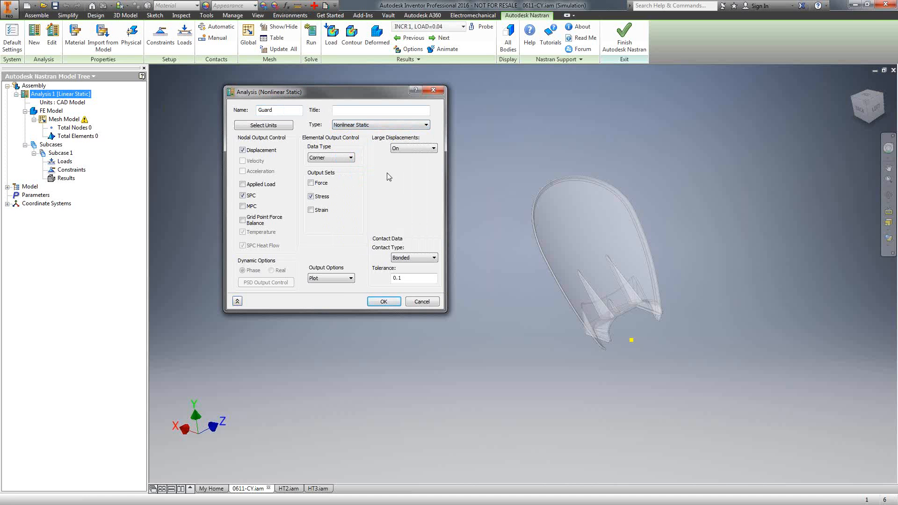
{"action": "left_click", "coordinate": [382, 301]}
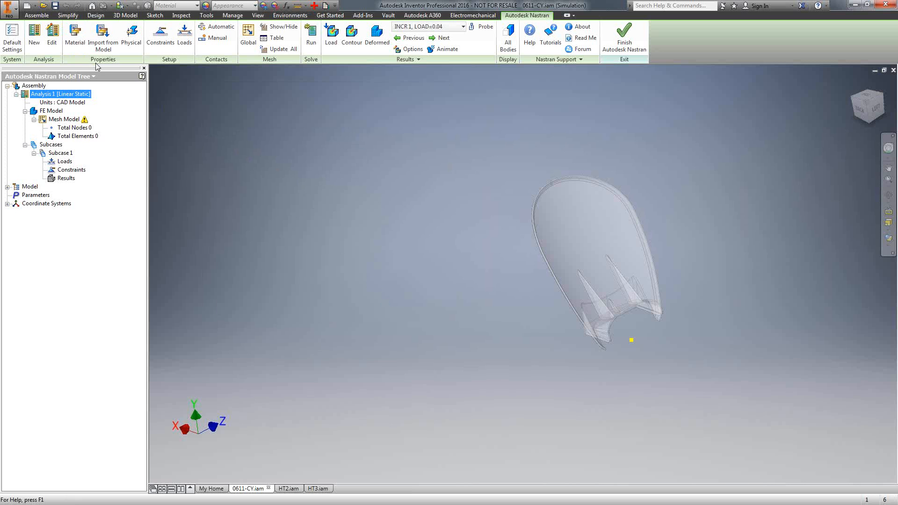
{"action": "left_click", "coordinate": [76, 42]}
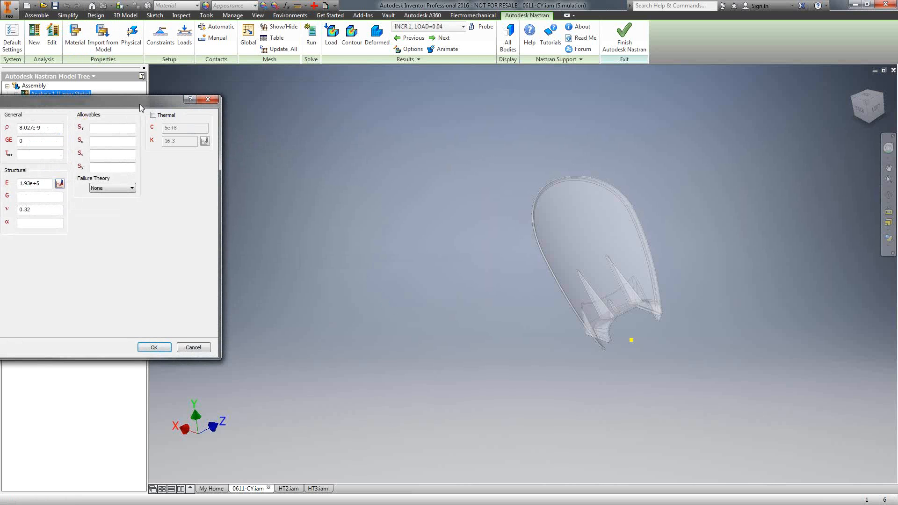
{"action": "left_click_drag", "start_coordinate": [139, 100], "coordinate": [423, 103]}
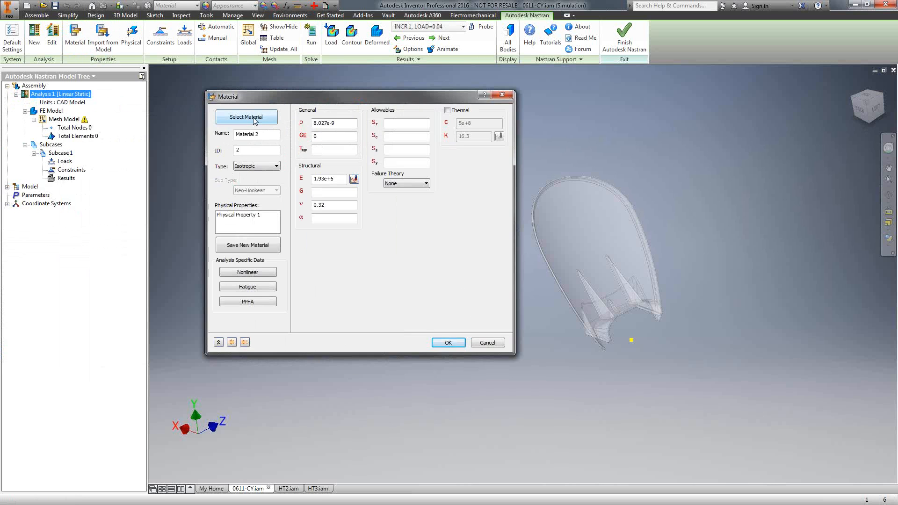
{"action": "left_click", "coordinate": [254, 120]}
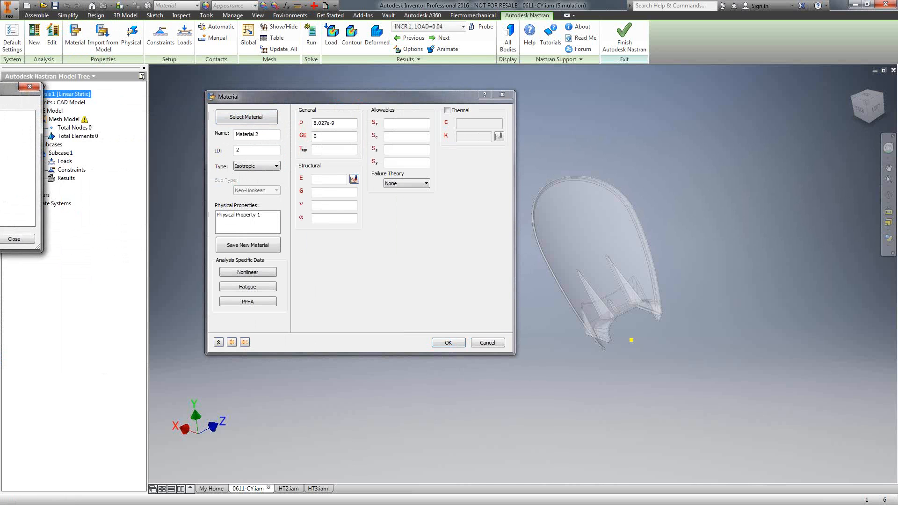
{"action": "left_click_drag", "start_coordinate": [0, 88], "coordinate": [331, 109]}
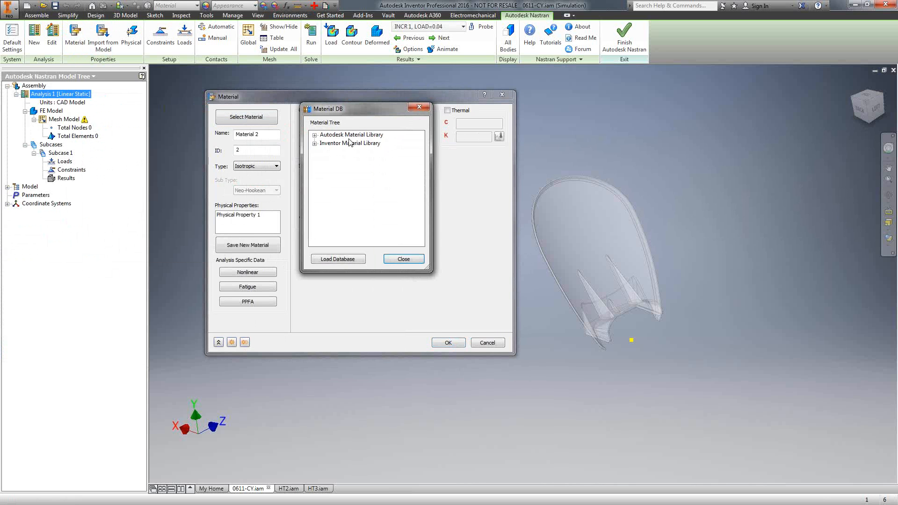
{"action": "left_click", "coordinate": [314, 135]}
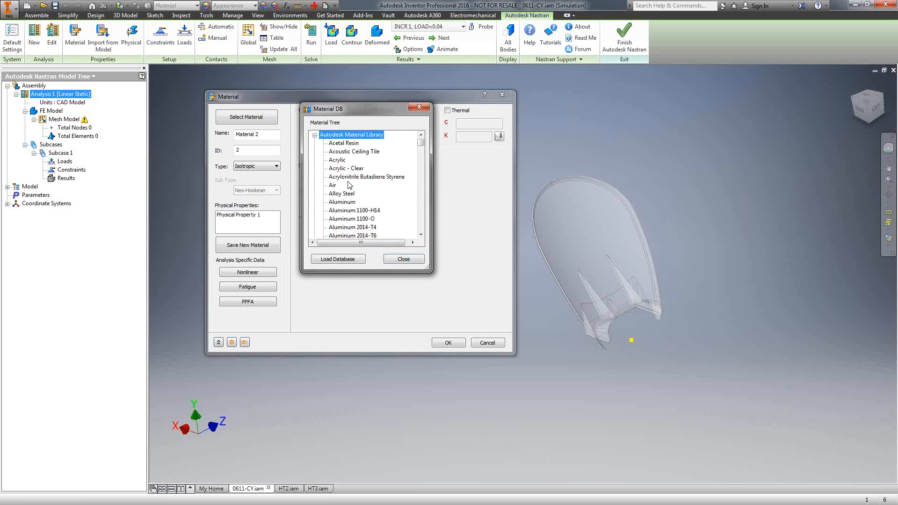
{"action": "left_click", "coordinate": [368, 176]}
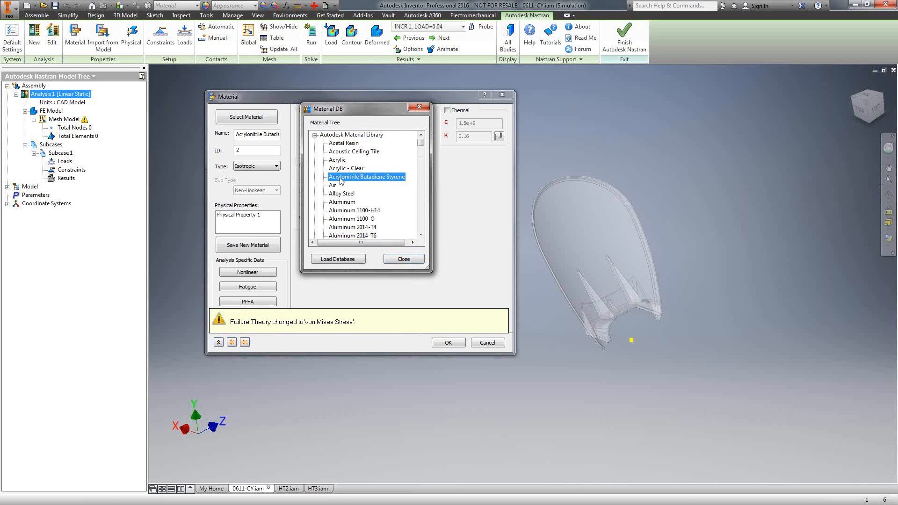
{"action": "left_click", "coordinate": [403, 260]}
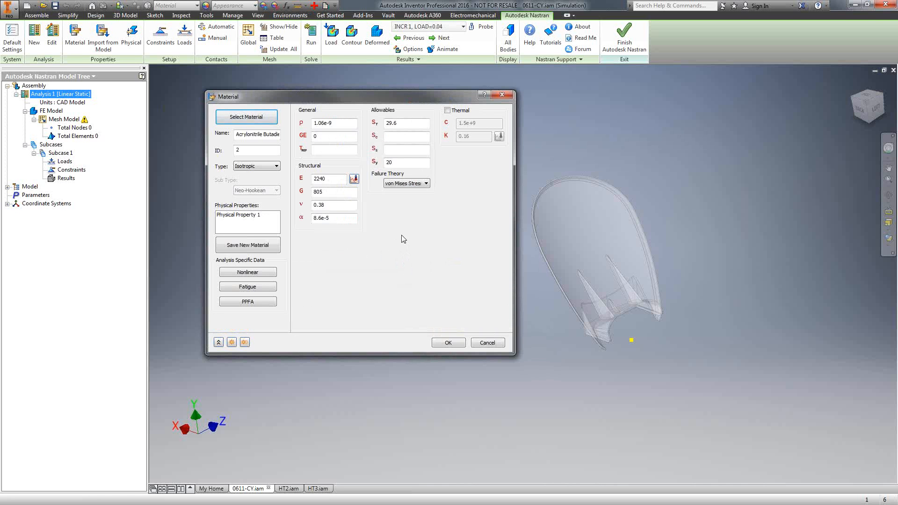
{"action": "left_click", "coordinate": [487, 343]}
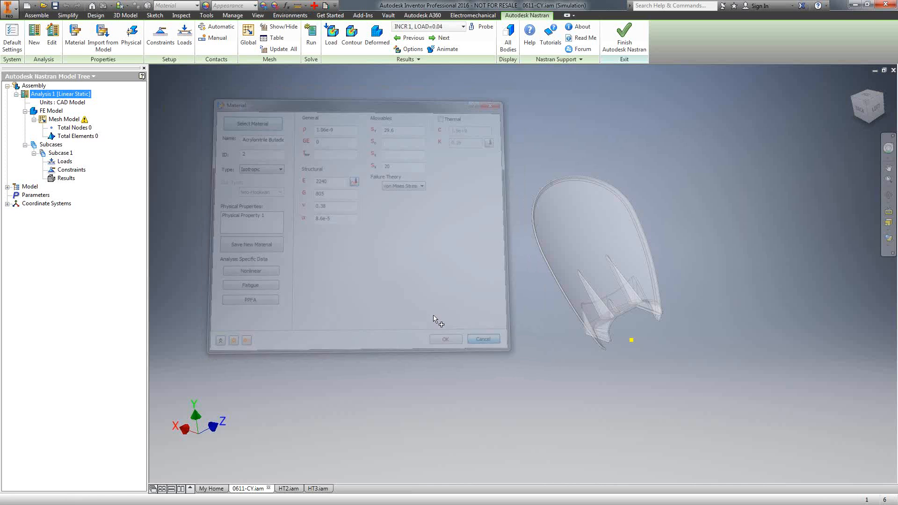
Try again to create a Nonlinear Static analysis named Guard.
{"action": "left_click", "coordinate": [36, 38]}
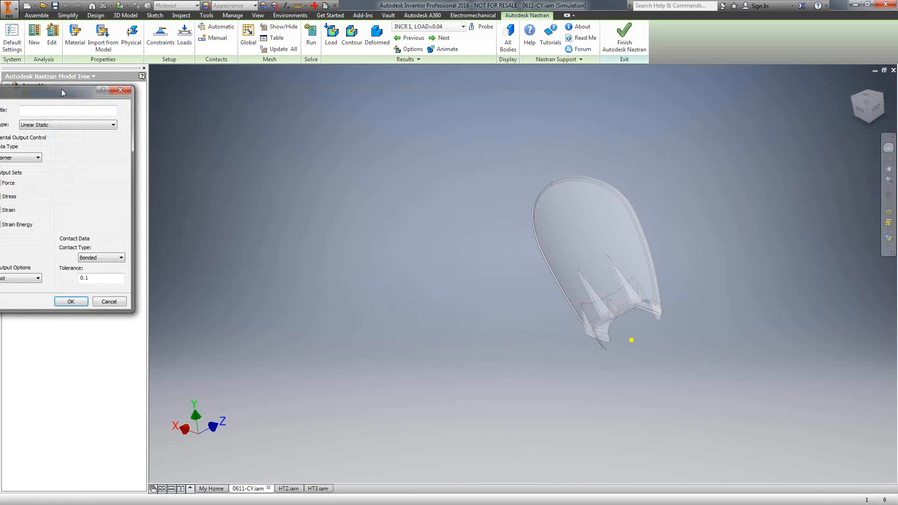
{"action": "left_click_drag", "start_coordinate": [301, 117], "coordinate": [275, 118]}
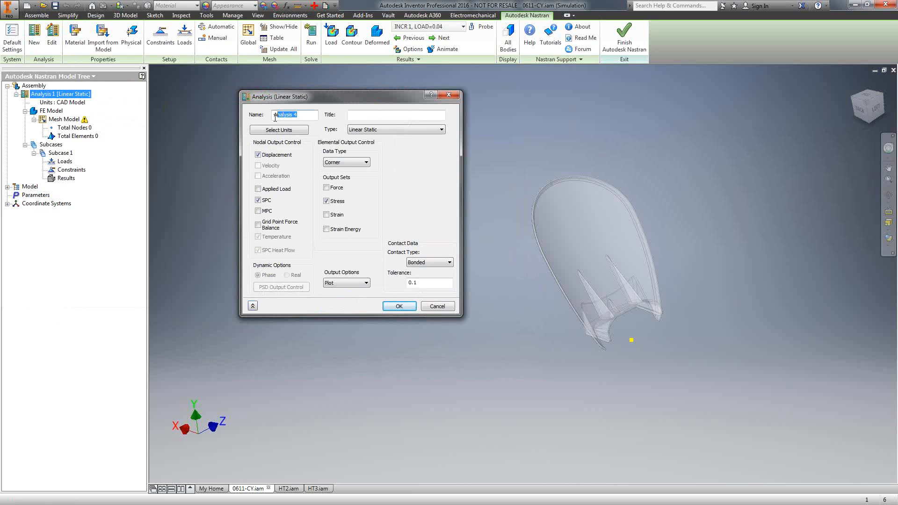
{"action": "type", "text": "Guard"}
{"action": "left_click", "coordinate": [398, 130]}
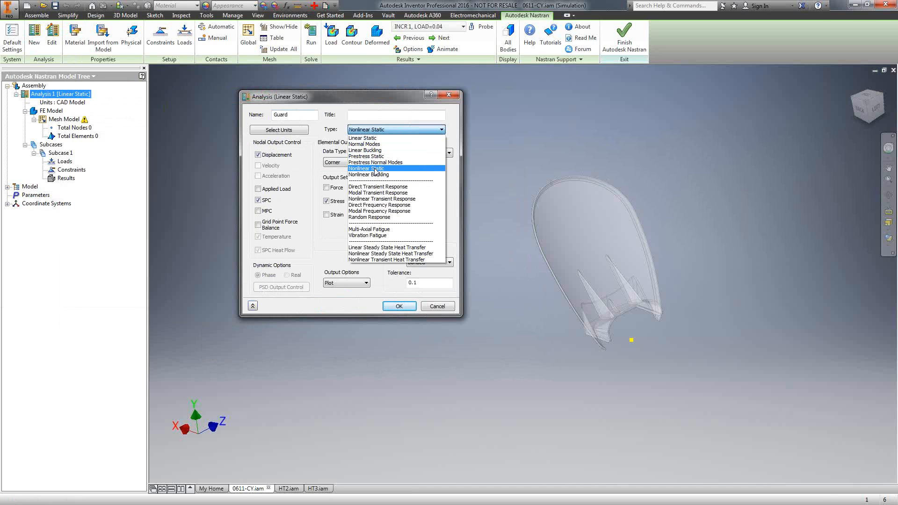
{"action": "left_click", "coordinate": [376, 169]}
{"action": "left_click", "coordinate": [399, 307]}
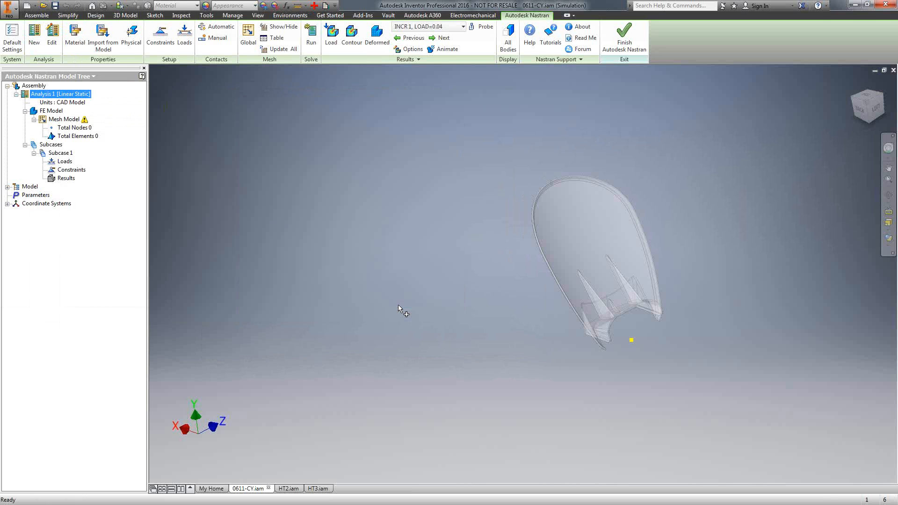
Exit the Autodesk Nastran environment and enter it again.
{"action": "left_click", "coordinate": [624, 35]}
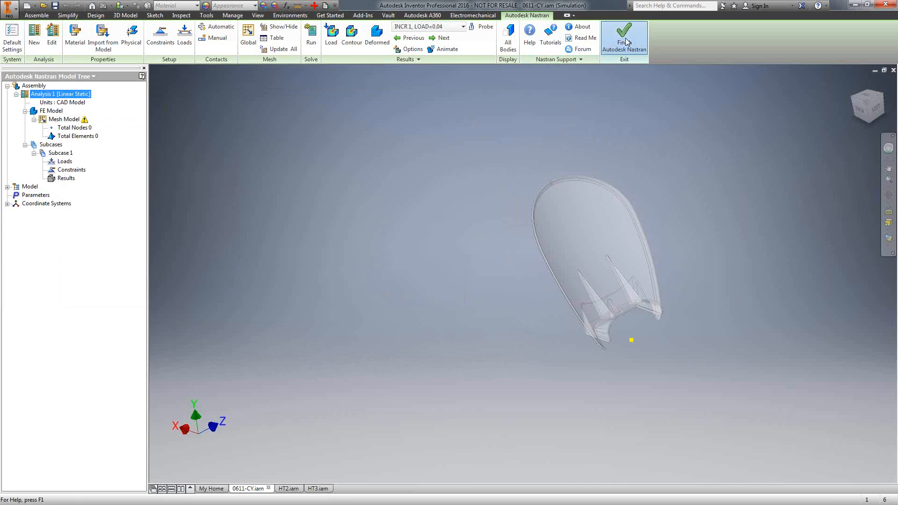
{"action": "left_click", "coordinate": [290, 15]}
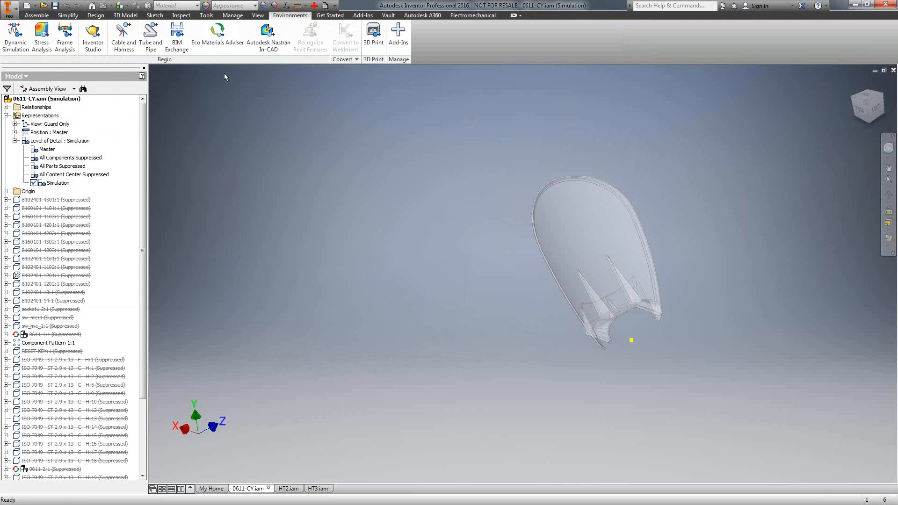
{"action": "left_click", "coordinate": [268, 43]}
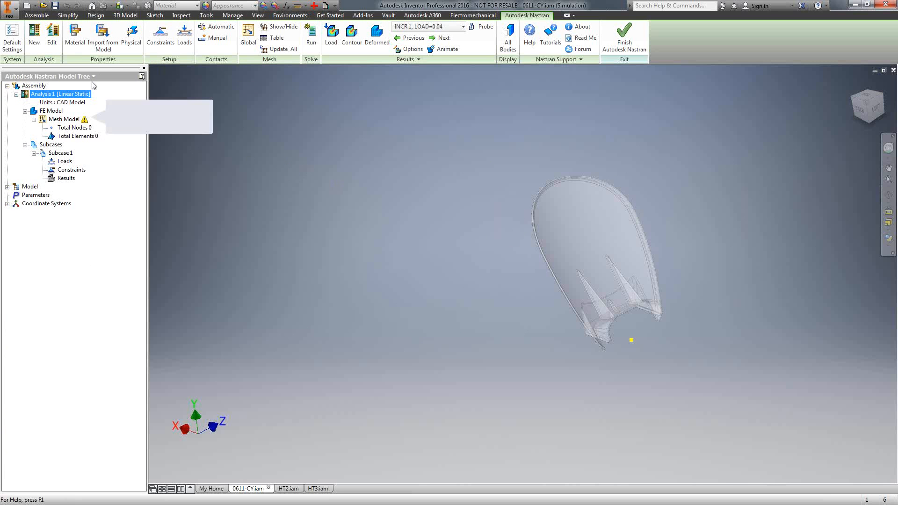
Try once more to add a new analysis named Guard of type Nonlinear Static.
{"action": "left_click", "coordinate": [34, 35]}
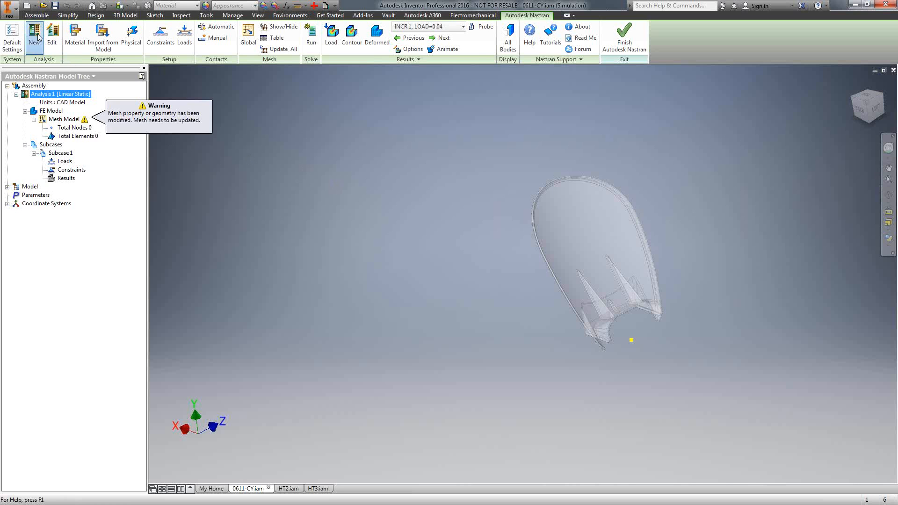
{"action": "left_click_drag", "start_coordinate": [65, 97], "coordinate": [346, 91]}
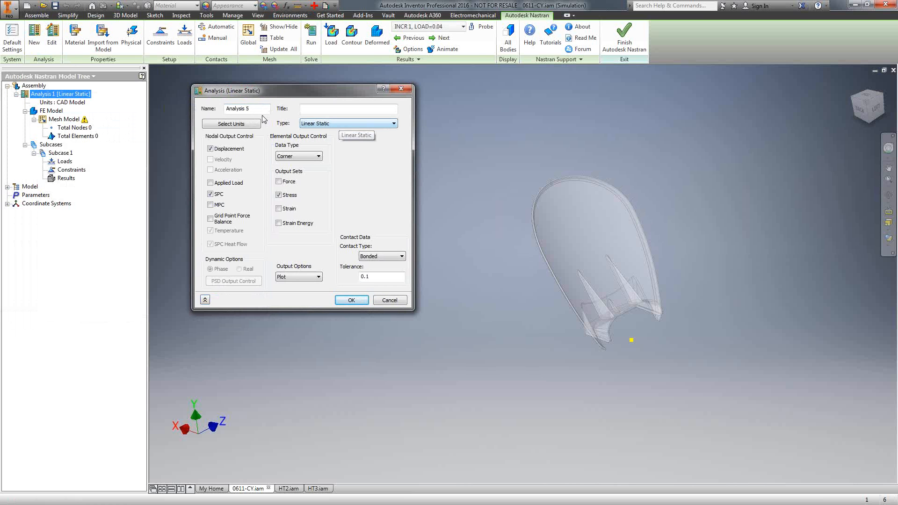
{"action": "left_click_drag", "start_coordinate": [268, 108], "coordinate": [188, 109]}
{"action": "type", "text": "Guard"}
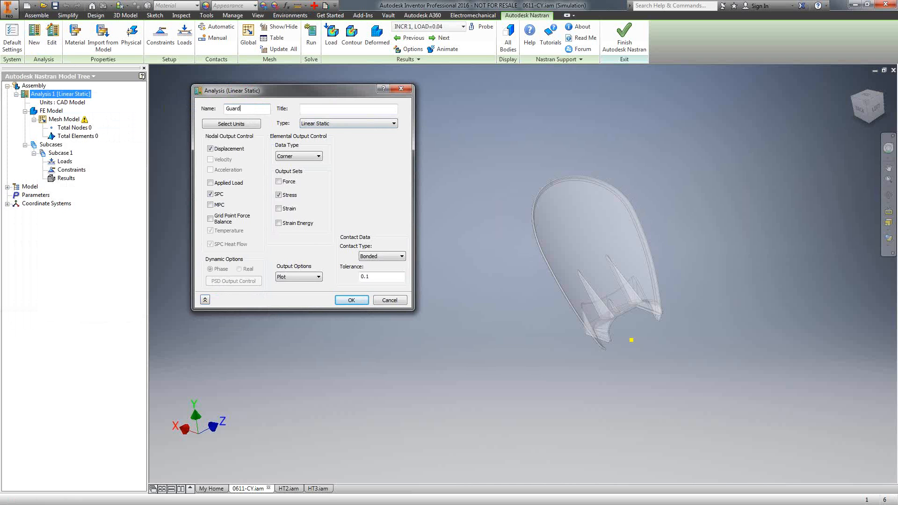
{"action": "left_click", "coordinate": [341, 124]}
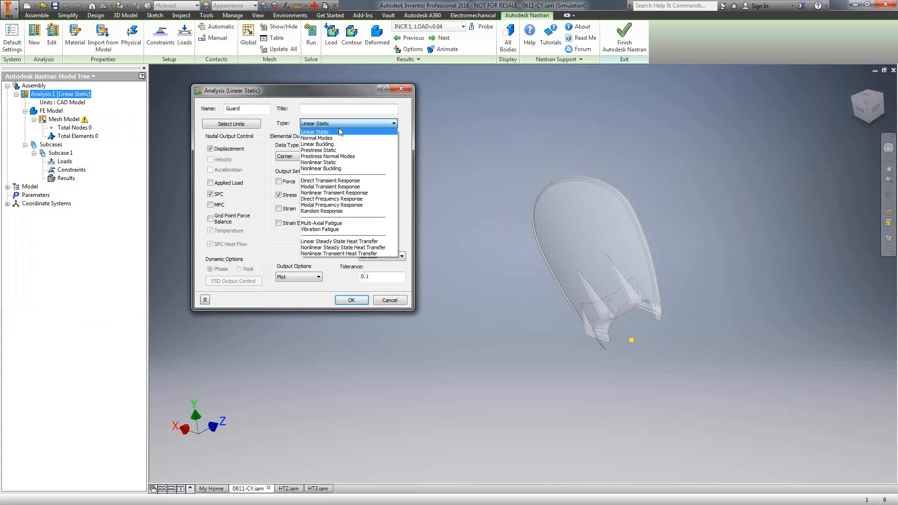
{"action": "left_click", "coordinate": [331, 162]}
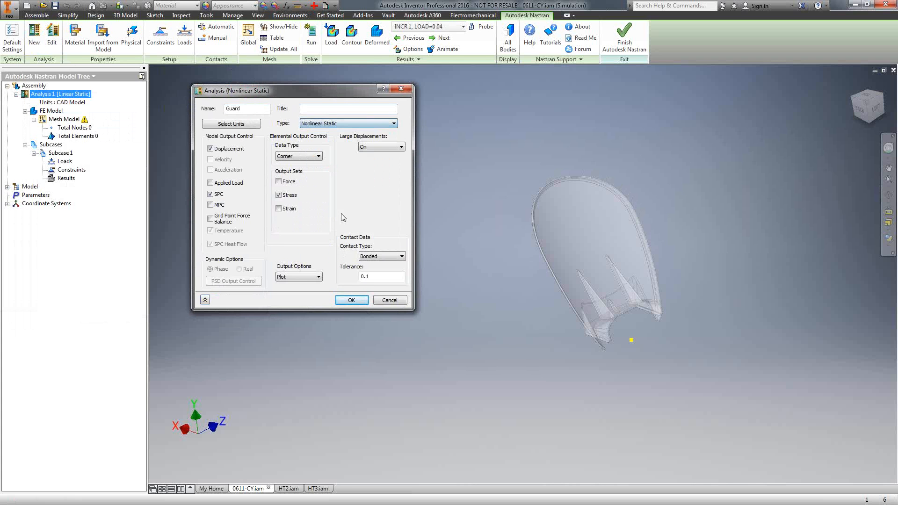
{"action": "left_click", "coordinate": [356, 300]}
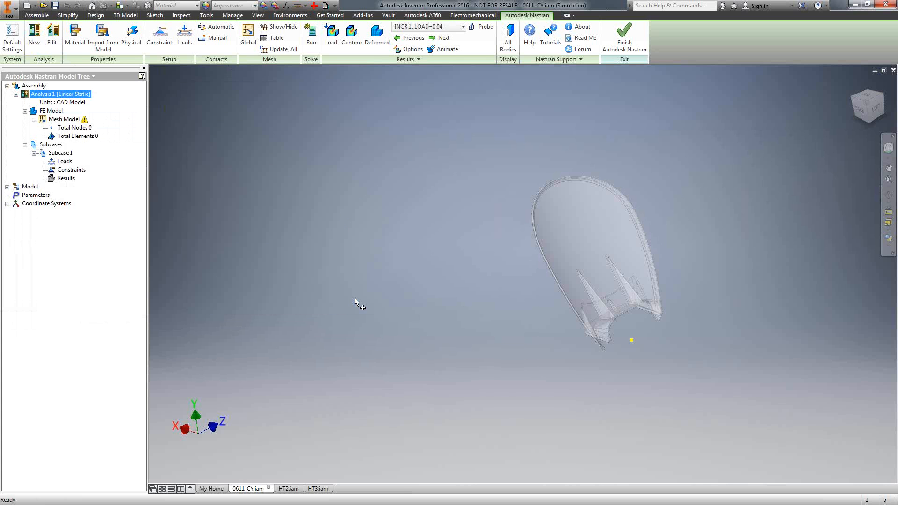
Edit the existing Analysis 1 and change its type to Nonlinear Static.
{"action": "right_click", "coordinate": [73, 97]}
{"action": "left_click", "coordinate": [93, 111]}
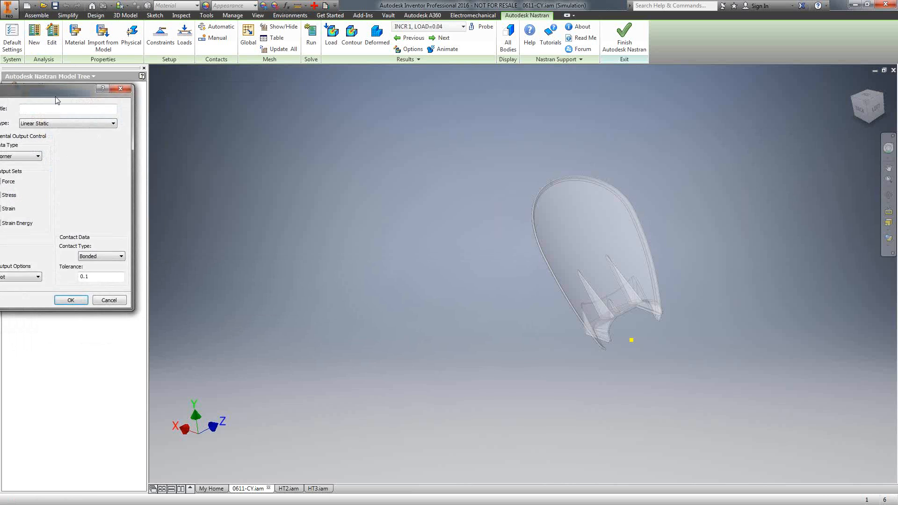
{"action": "left_click_drag", "start_coordinate": [116, 93], "coordinate": [376, 93]}
{"action": "left_click", "coordinate": [328, 122]}
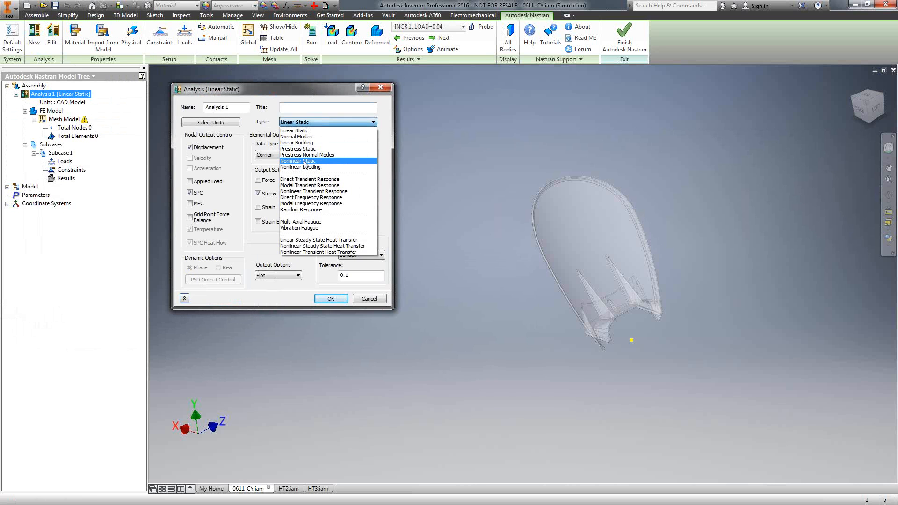
{"action": "left_click", "coordinate": [327, 161]}
{"action": "left_click", "coordinate": [331, 298]}
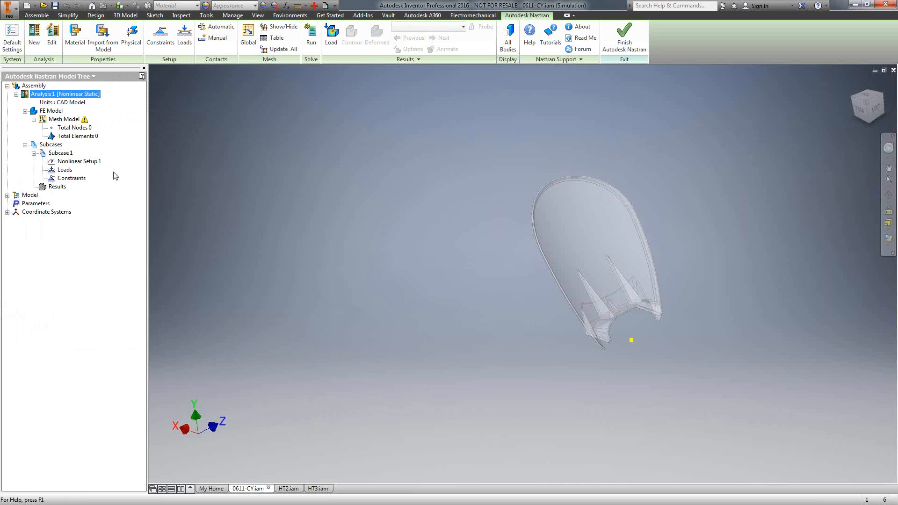
Create a new material from Acrylonitrile Butadiene Styrene in the Autodesk Material Library.
{"action": "left_click", "coordinate": [76, 32]}
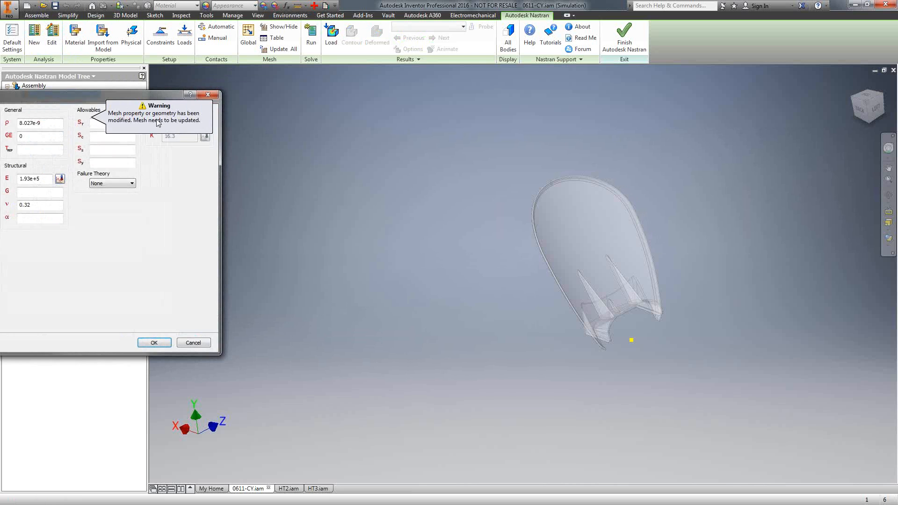
{"action": "left_click_drag", "start_coordinate": [211, 107], "coordinate": [380, 83]}
{"action": "left_click", "coordinate": [225, 102]}
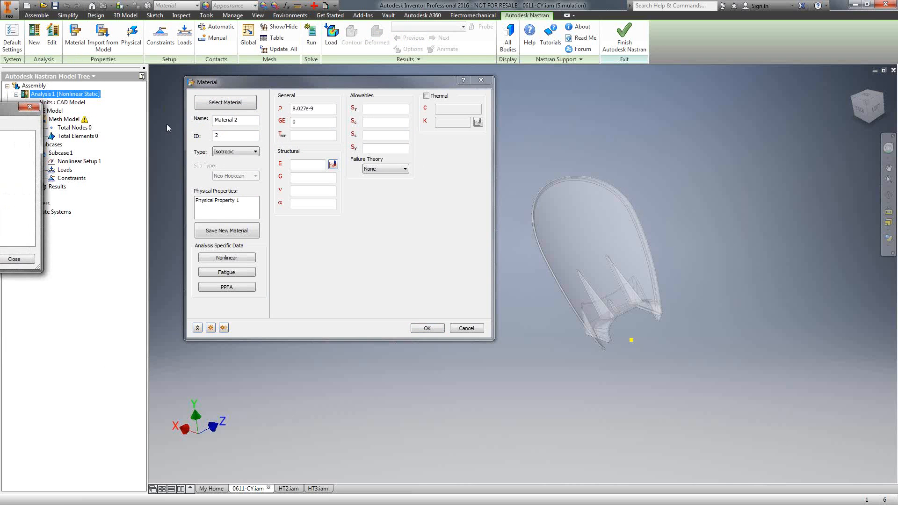
{"action": "left_click_drag", "start_coordinate": [7, 112], "coordinate": [356, 108]}
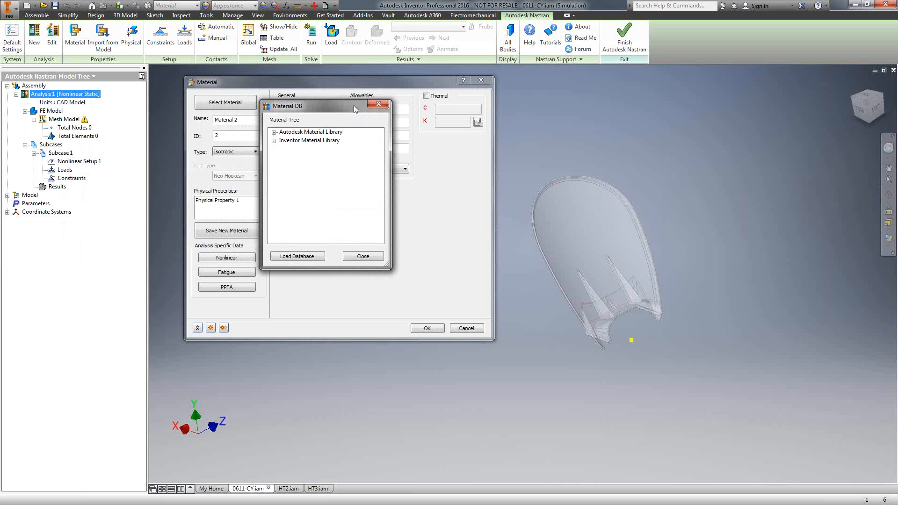
{"action": "left_click", "coordinate": [274, 132]}
{"action": "left_click", "coordinate": [311, 174]}
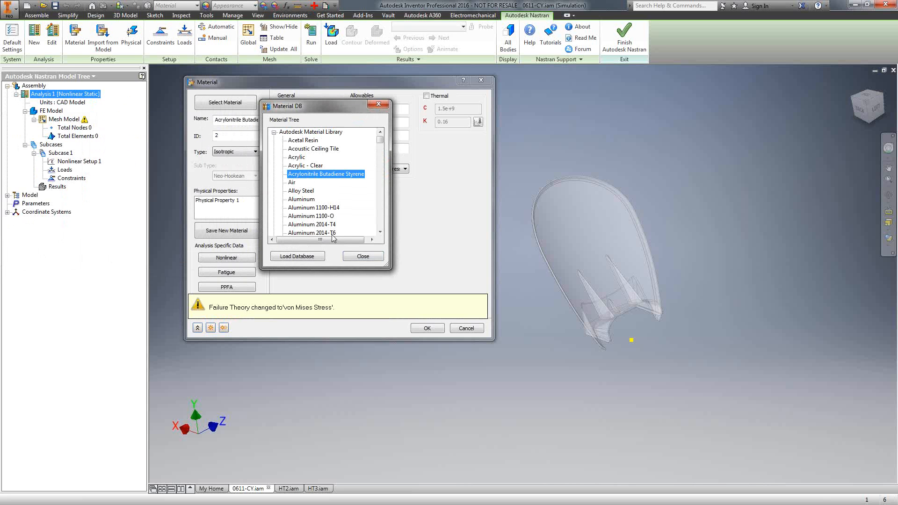
{"action": "left_click", "coordinate": [355, 258]}
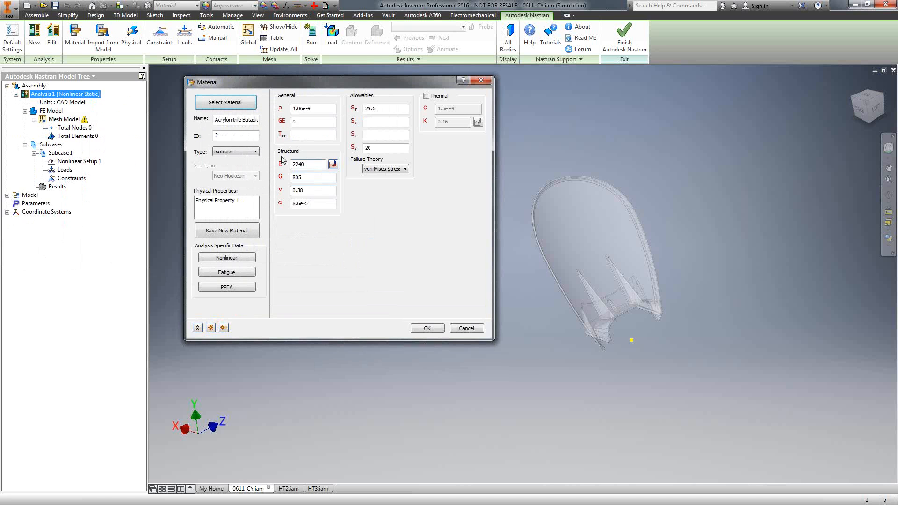
Name the new material ABS Plastic and accept its definition.
{"action": "left_click_drag", "start_coordinate": [253, 120], "coordinate": [202, 116]}
{"action": "key", "text": "End"}
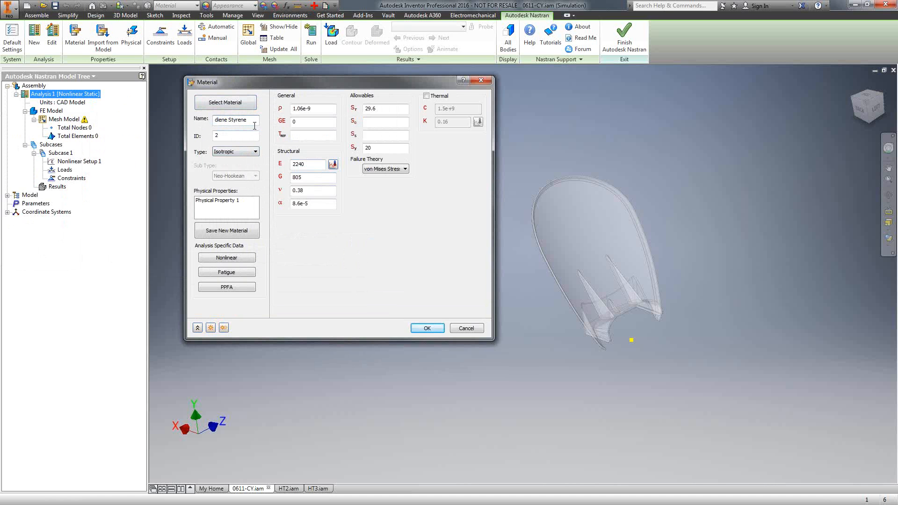
{"action": "left_click_drag", "start_coordinate": [254, 125], "coordinate": [206, 122]}
{"action": "type", "text": "ABS Plastic"}
{"action": "left_click", "coordinate": [427, 329]}
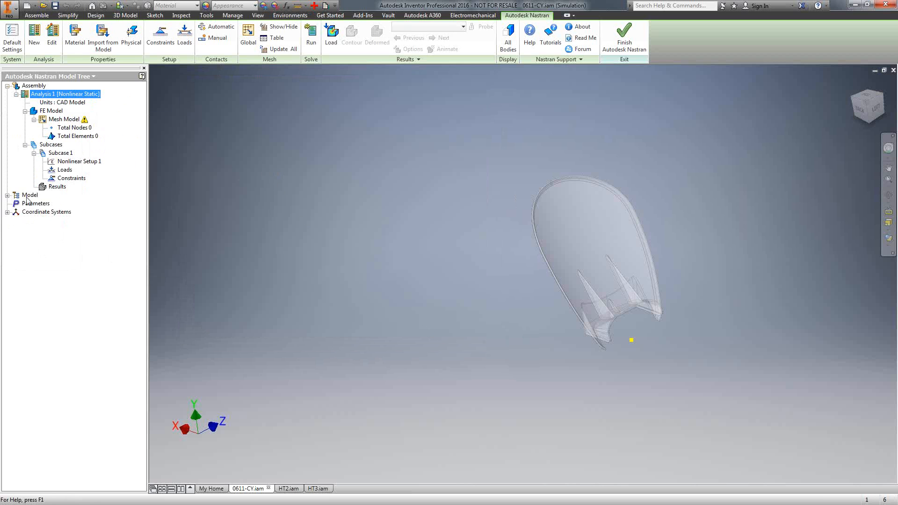
Add a new material under the model's Materials, loading Acrylonitrile Butadiene Styrene from the Autodesk Material Library.
{"action": "left_click", "coordinate": [7, 195]}
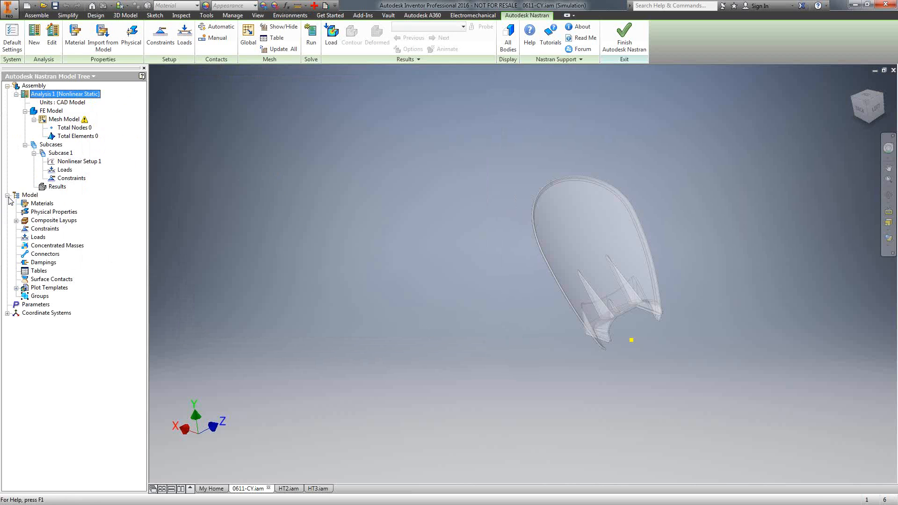
{"action": "right_click", "coordinate": [42, 205]}
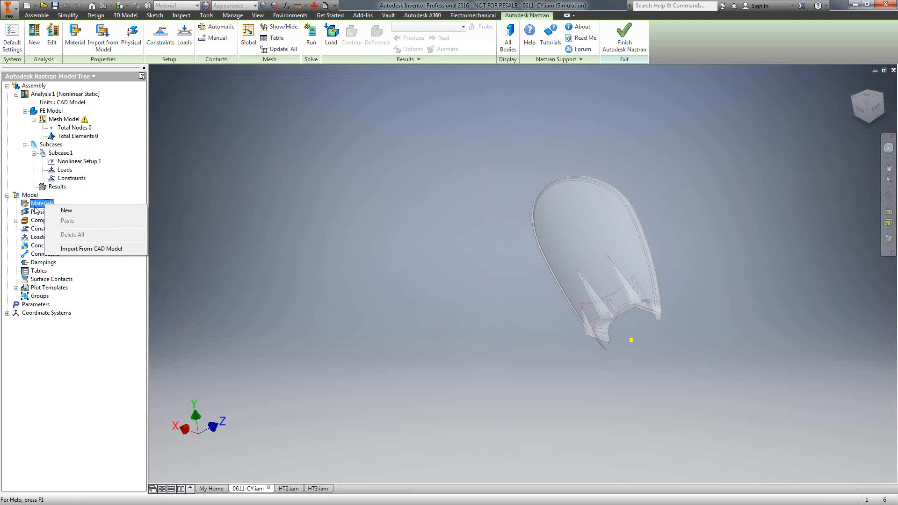
{"action": "left_click", "coordinate": [65, 211]}
{"action": "left_click_drag", "start_coordinate": [86, 89], "coordinate": [352, 93]}
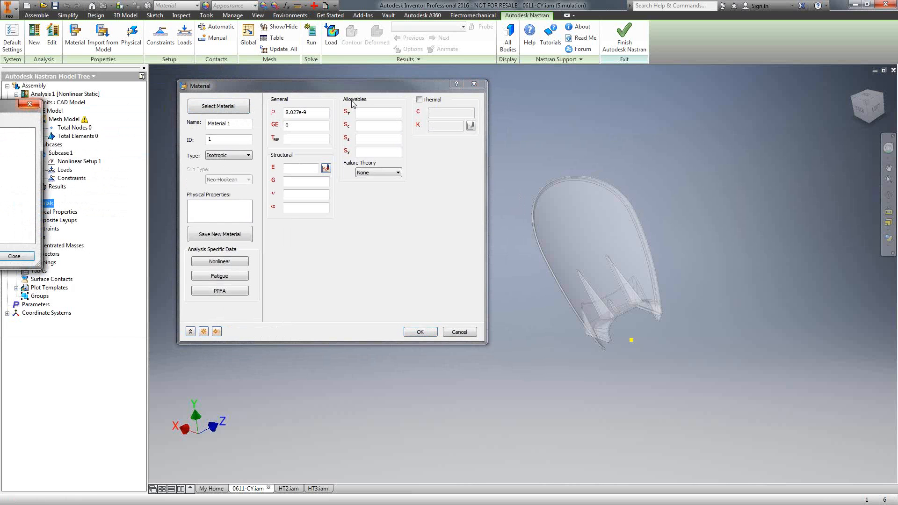
{"action": "left_click_drag", "start_coordinate": [9, 104], "coordinate": [367, 114]}
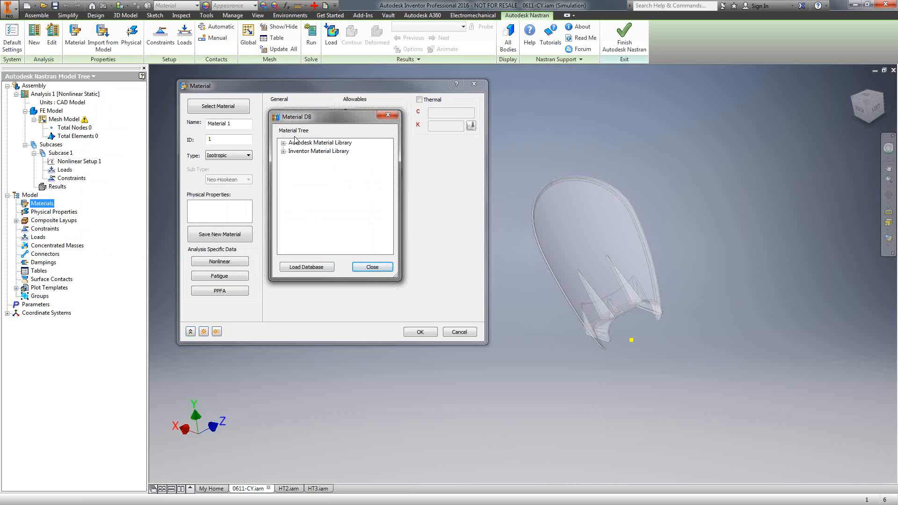
{"action": "left_click", "coordinate": [289, 143]}
{"action": "left_click", "coordinate": [282, 143]}
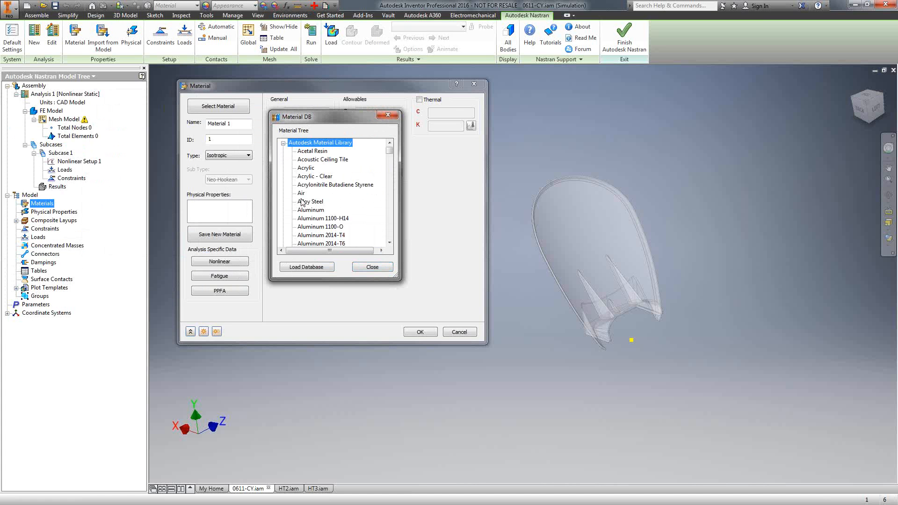
{"action": "double_click", "coordinate": [322, 185]}
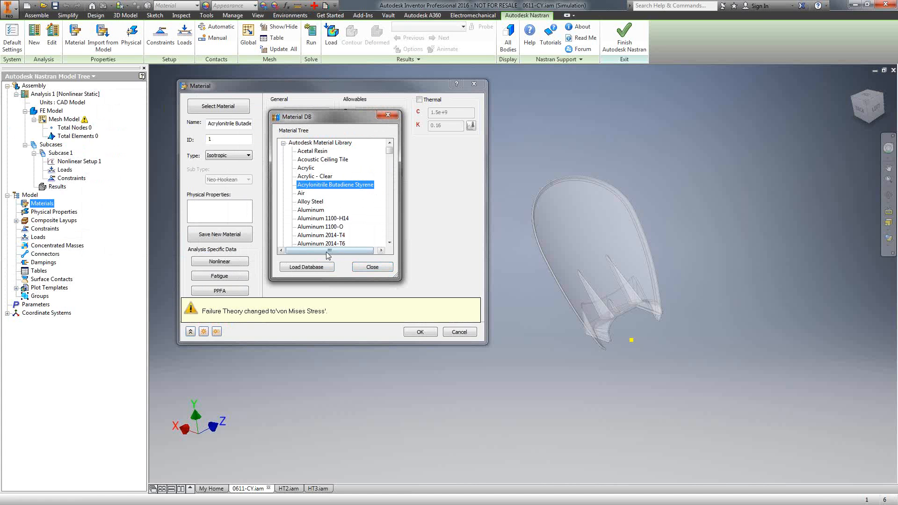
{"action": "left_click", "coordinate": [382, 267]}
{"action": "left_click", "coordinate": [420, 331]}
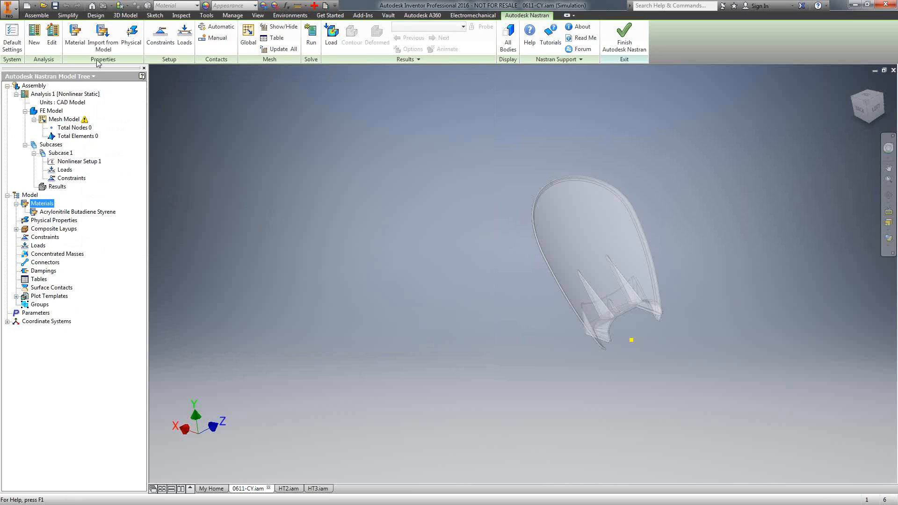
Create a Solid Elements physical property with ABS Plastic and associate it with the guard body.
{"action": "left_click", "coordinate": [131, 35]}
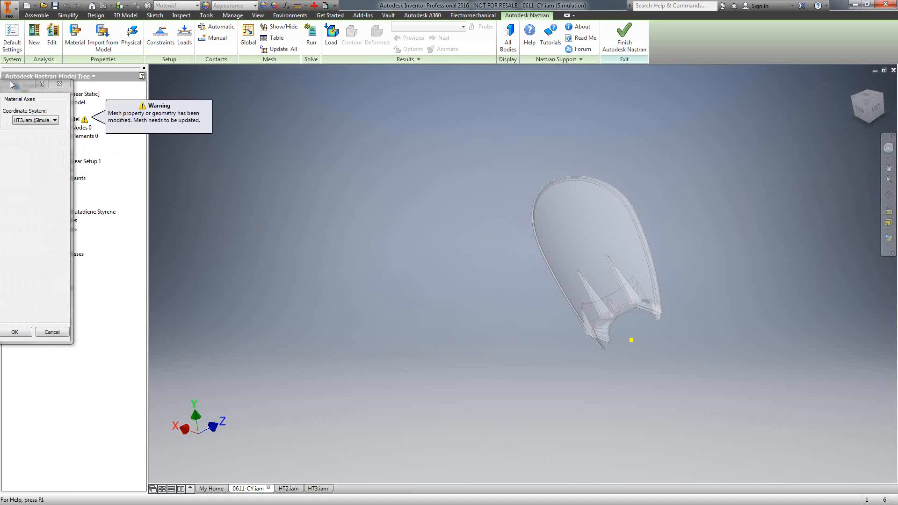
{"action": "mouse_move", "coordinate": [99, 86]}
{"action": "left_mouse_down"}
{"action": "mouse_move", "coordinate": [396, 115]}
{"action": "mouse_move", "coordinate": [431, 109]}
{"action": "left_mouse_up"}
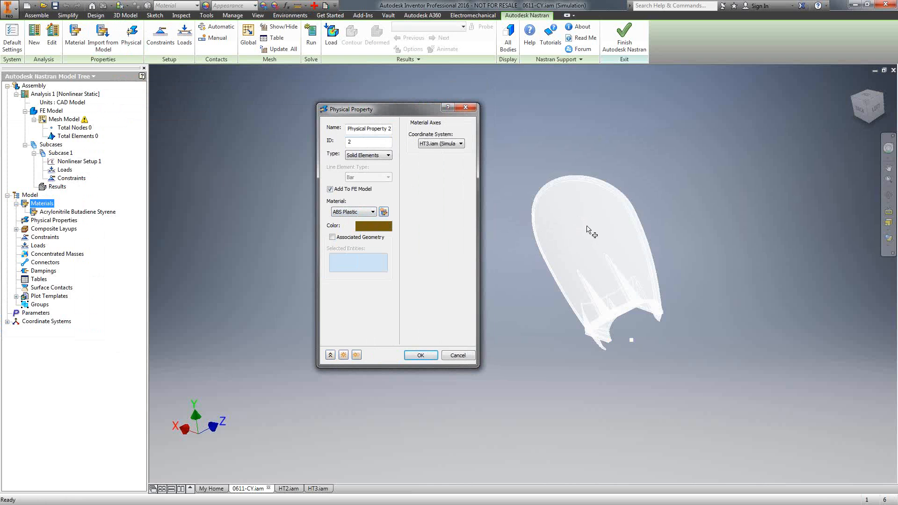
{"action": "left_click", "coordinate": [333, 238]}
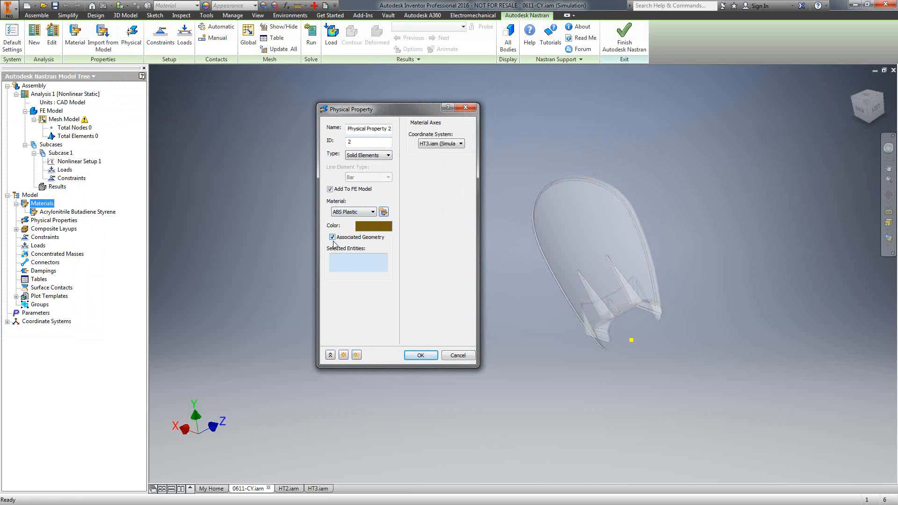
{"action": "left_click", "coordinate": [578, 228]}
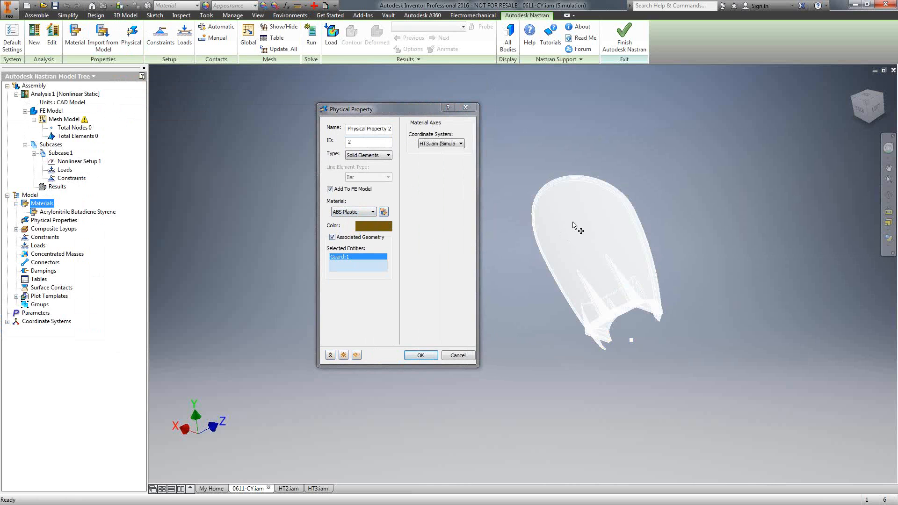
{"action": "left_click", "coordinate": [421, 355]}
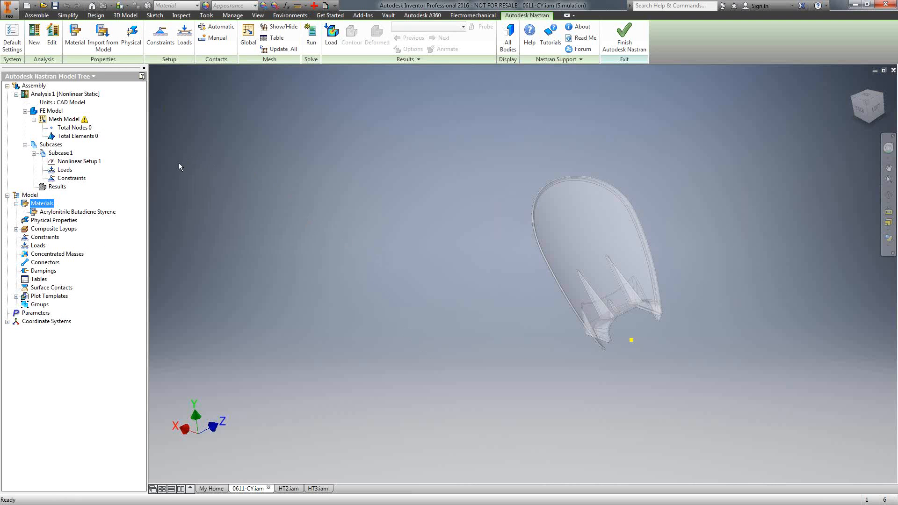
Try again to create a Solid Elements physical property with ABS Plastic and associated geometry enabled for the guard.
{"action": "right_click", "coordinate": [54, 224]}
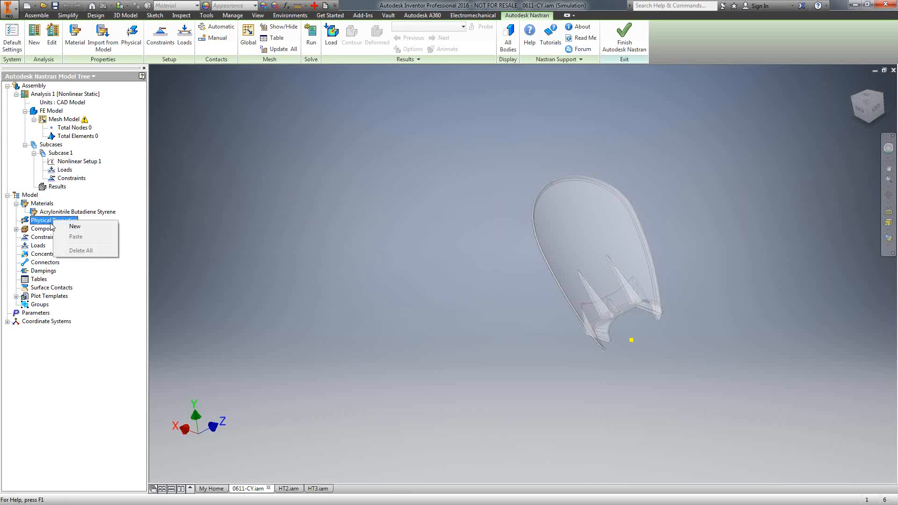
{"action": "left_click", "coordinate": [107, 285]}
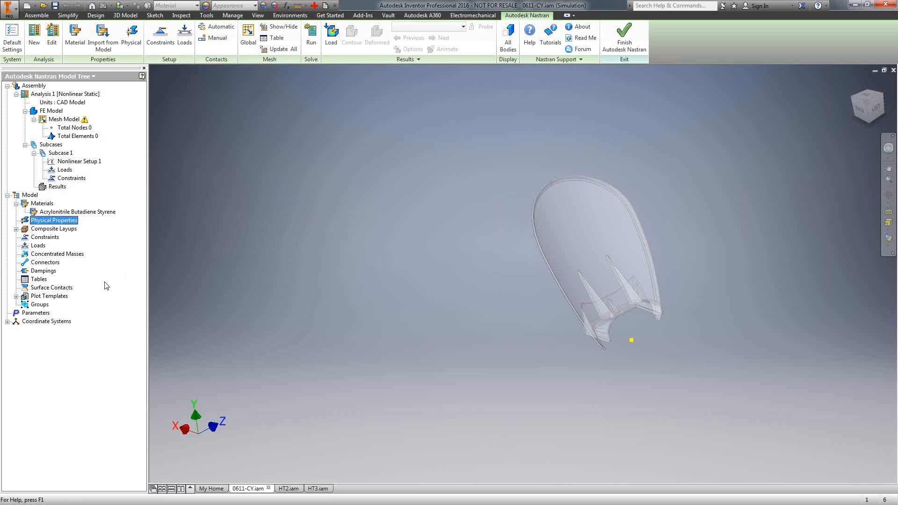
{"action": "left_click", "coordinate": [71, 212]}
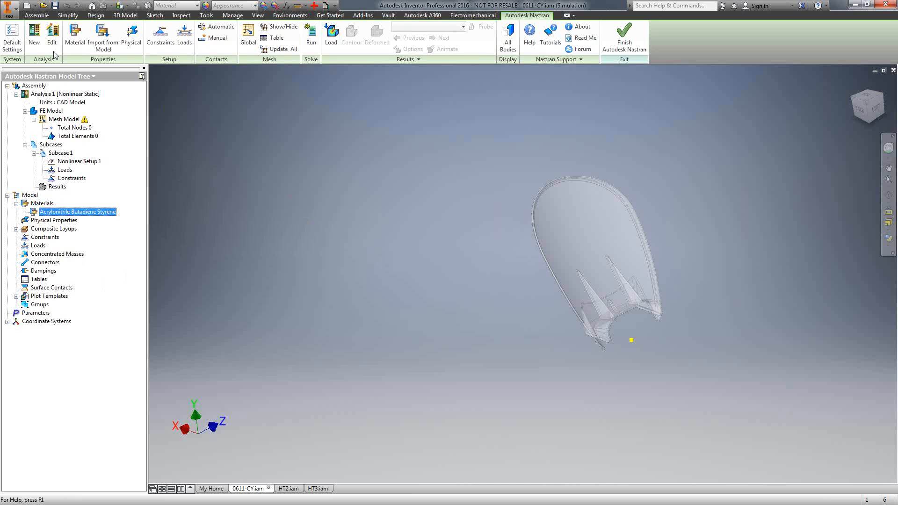
{"action": "left_click", "coordinate": [132, 41]}
{"action": "left_click", "coordinate": [58, 109]}
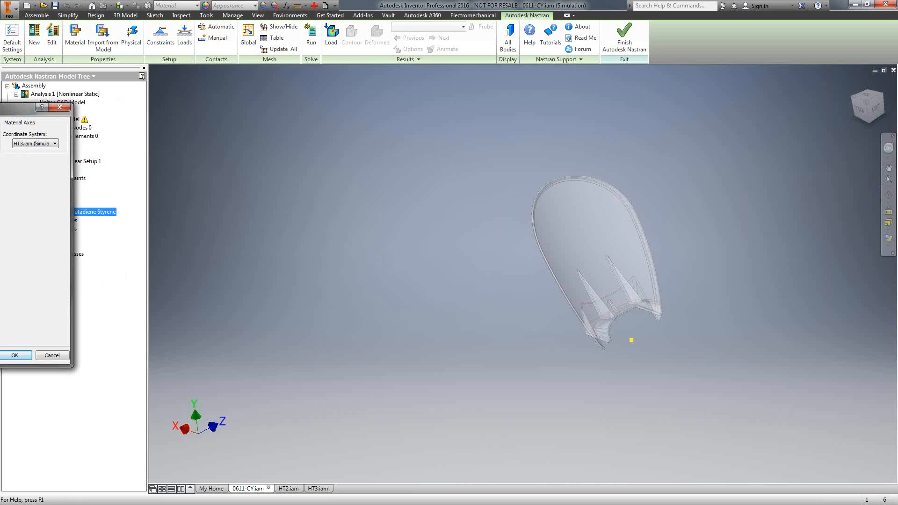
{"action": "left_click", "coordinate": [263, 229]}
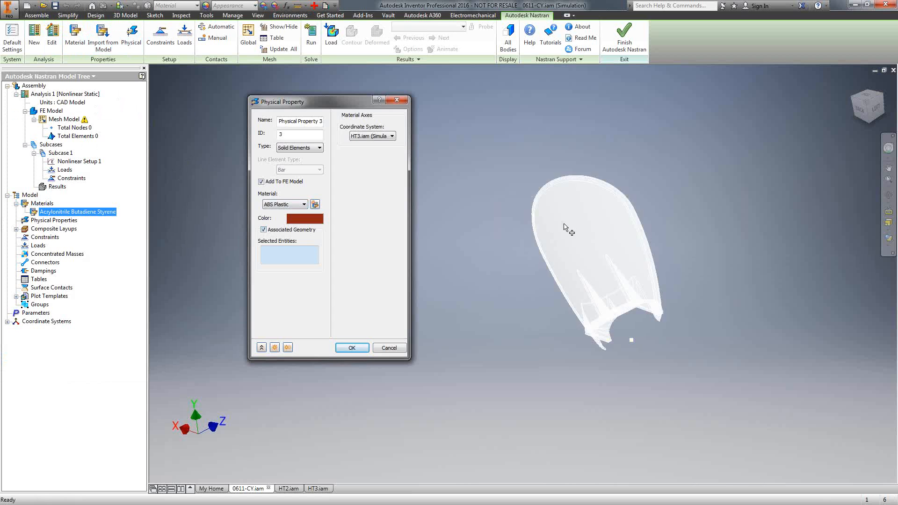
{"action": "left_click", "coordinate": [358, 348]}
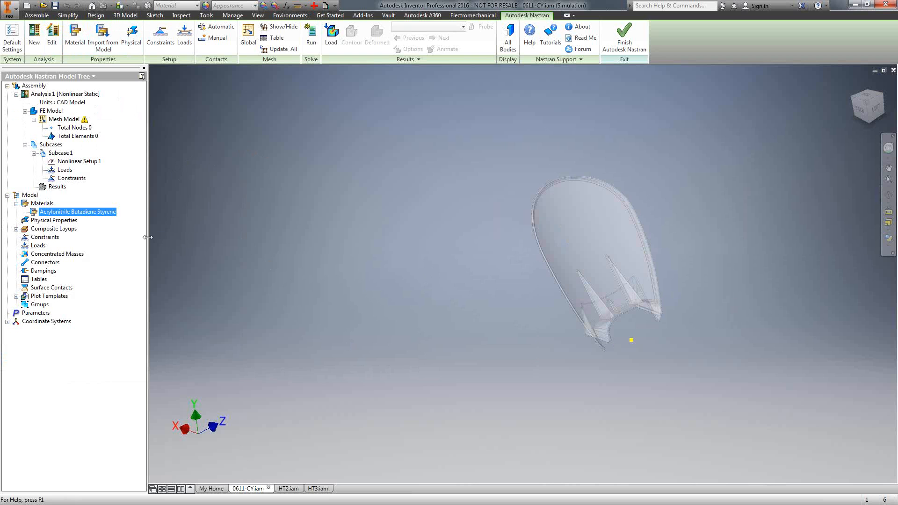
Edit the Acrylonitrile Butadiene Styrene material's nonlinear data, choosing the Plastic type with an initial yield stress of 40 MPa.
{"action": "right_click", "coordinate": [57, 214]}
{"action": "left_click", "coordinate": [144, 207]}
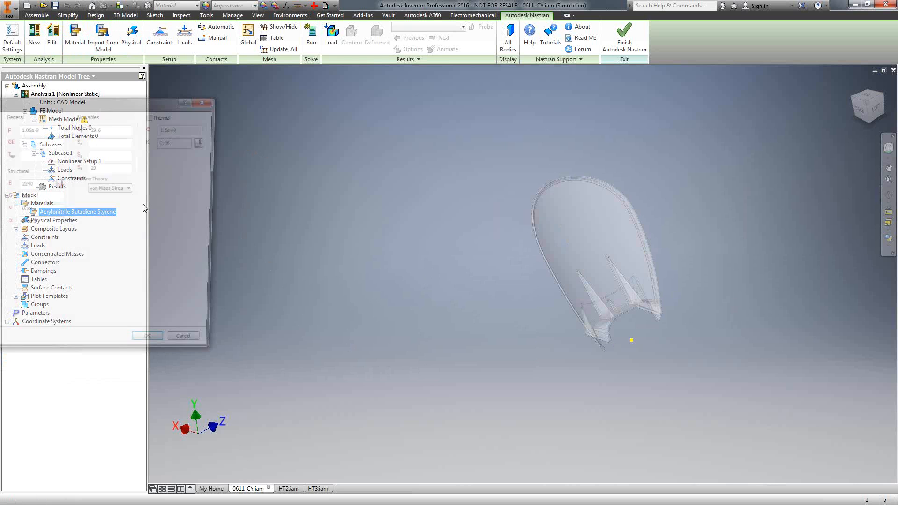
{"action": "left_click_drag", "start_coordinate": [114, 102], "coordinate": [408, 90]}
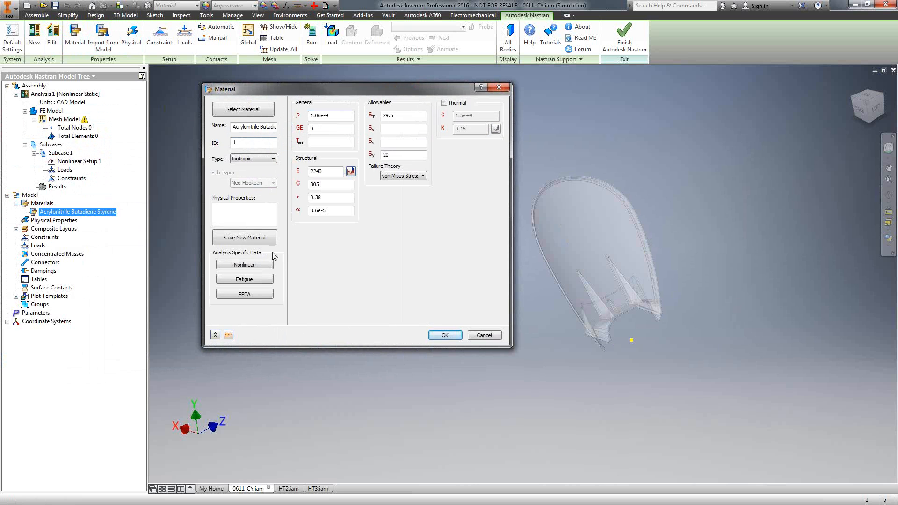
{"action": "left_click", "coordinate": [238, 265]}
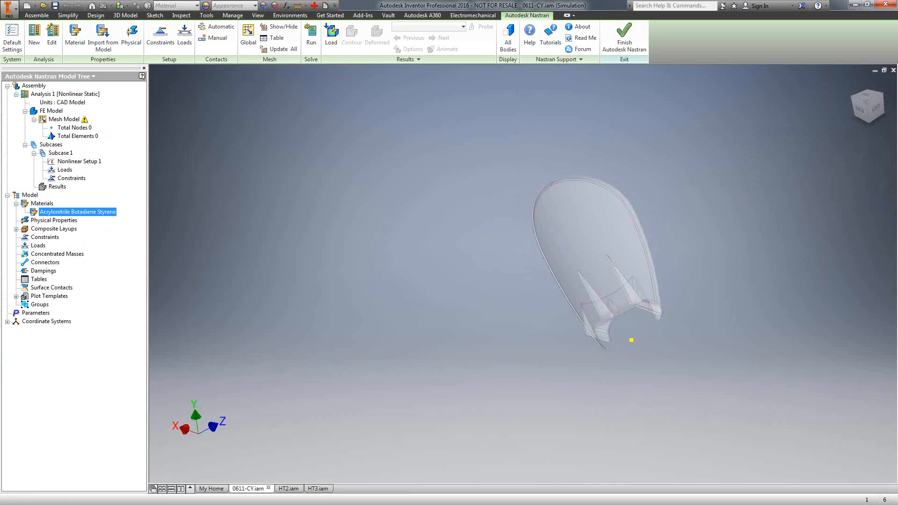
{"action": "left_click_drag", "start_coordinate": [75, 142], "coordinate": [309, 130]}
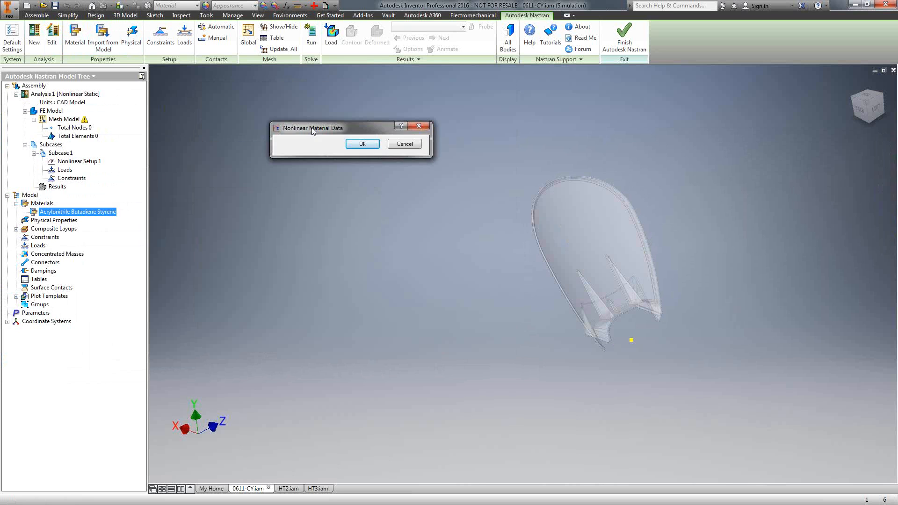
{"action": "key", "text": "Return"}
{"action": "left_click_drag", "start_coordinate": [15, 102], "coordinate": [327, 110]}
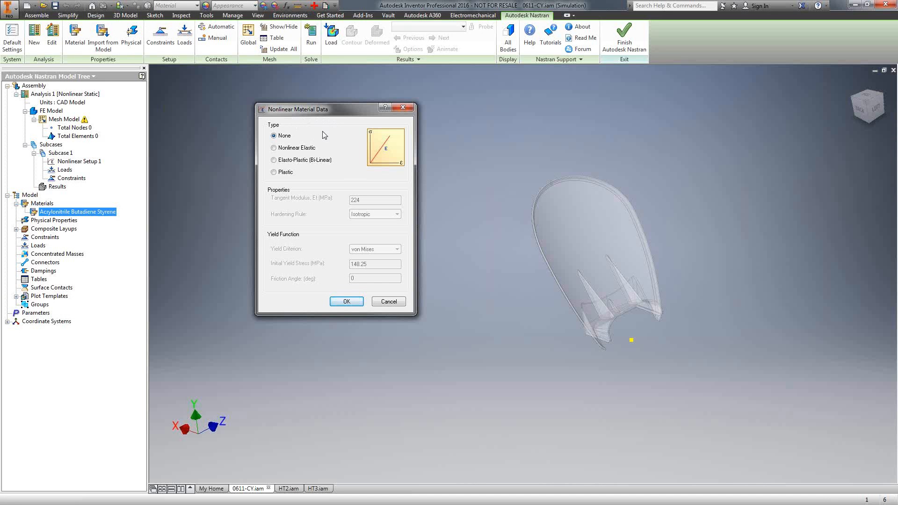
{"action": "left_click", "coordinate": [277, 173]}
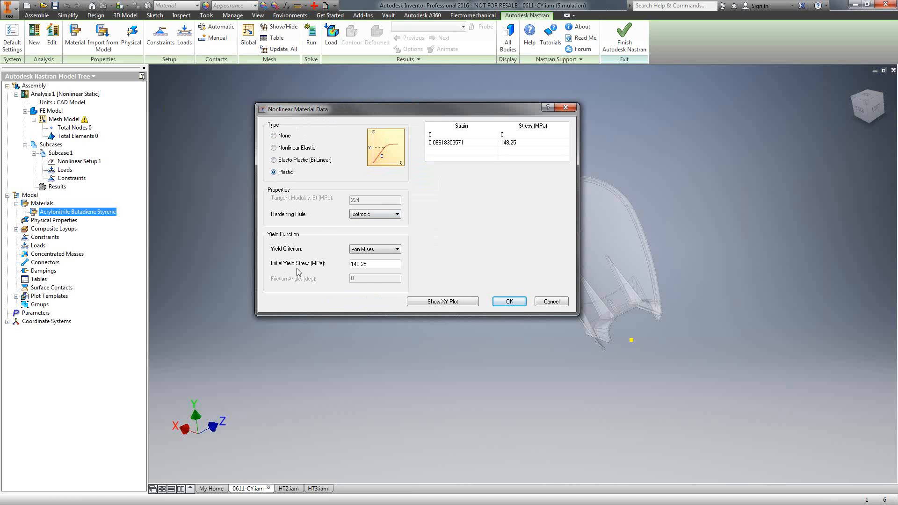
{"action": "double_click", "coordinate": [375, 265]}
{"action": "type", "text": "40"}
Add a third point to the stress-strain table with strain .18 and stress 45 MPa.
{"action": "left_click", "coordinate": [448, 151]}
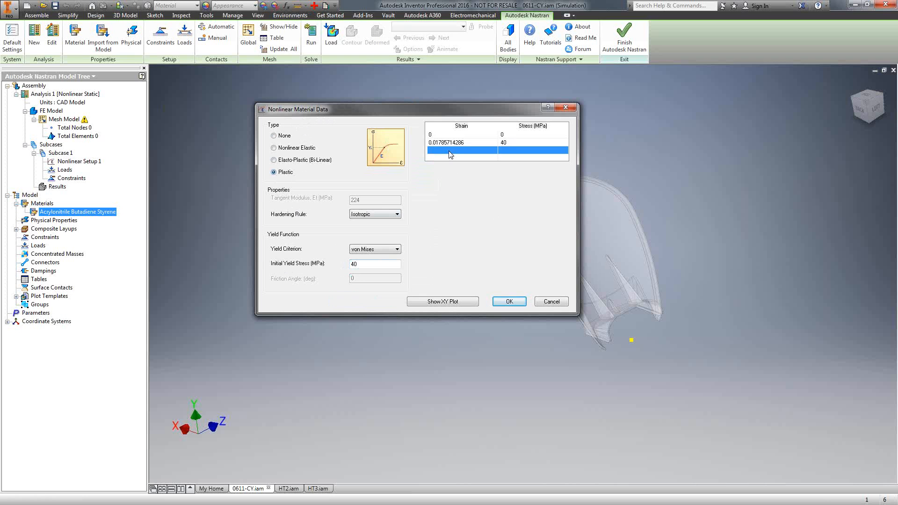
{"action": "type", "text": "0."}
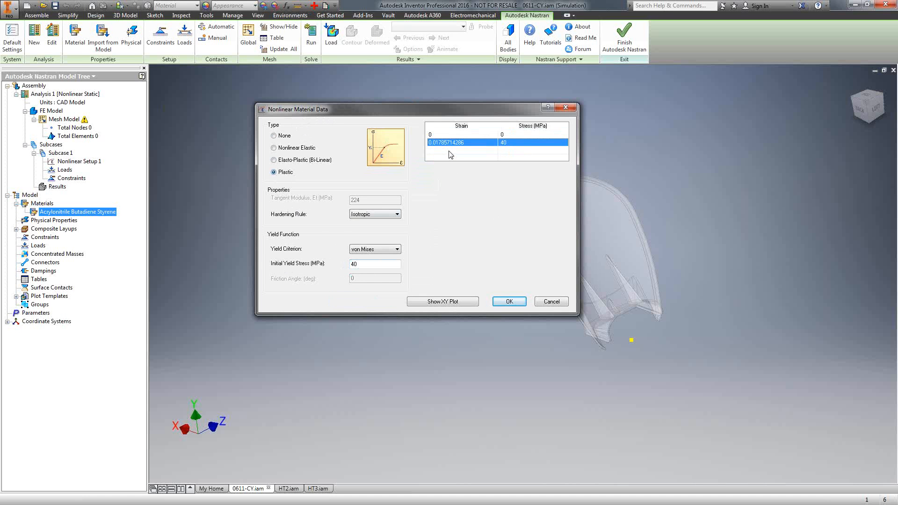
{"action": "left_click", "coordinate": [450, 151]}
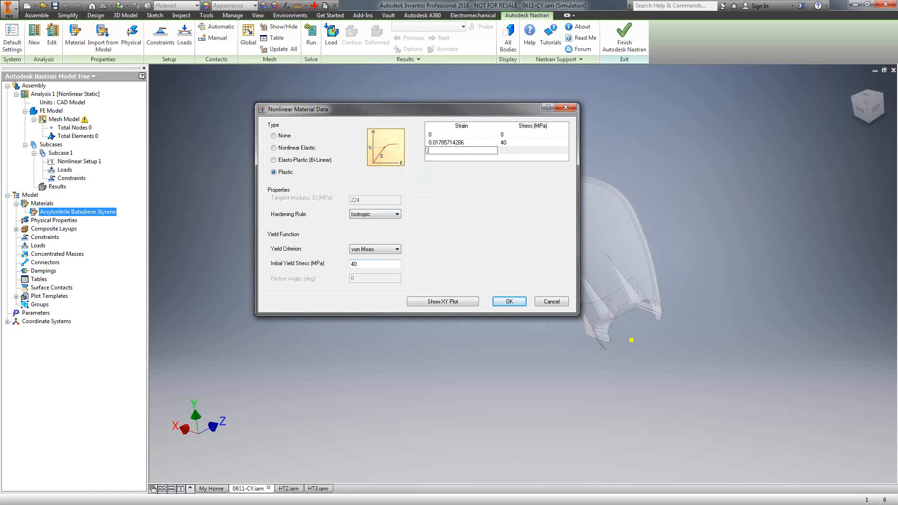
{"action": "type", "text": ".18"}
{"action": "left_click", "coordinate": [512, 152]}
{"action": "left_click", "coordinate": [511, 151]}
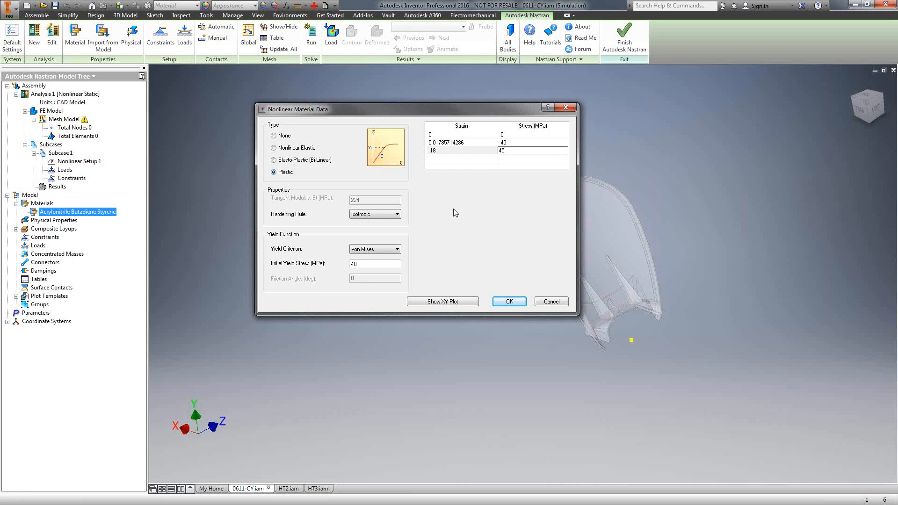
Plot the stress-strain curve of the plastic material data and accept the nonlinear material definition.
{"action": "left_click", "coordinate": [445, 302]}
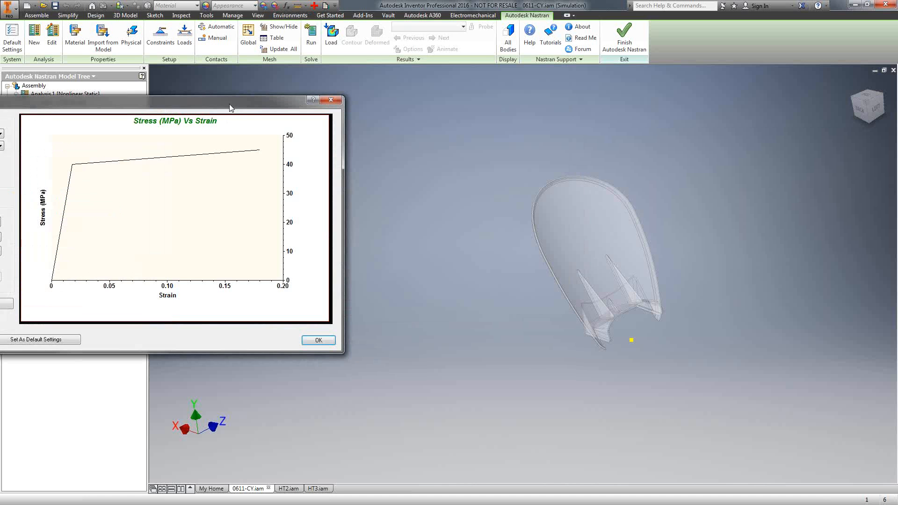
{"action": "left_click_drag", "start_coordinate": [229, 103], "coordinate": [498, 98]}
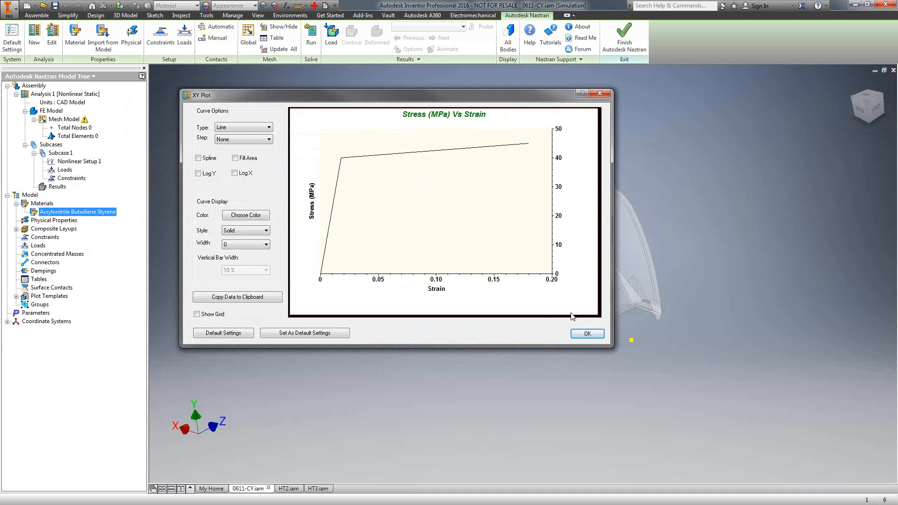
{"action": "left_click", "coordinate": [587, 335]}
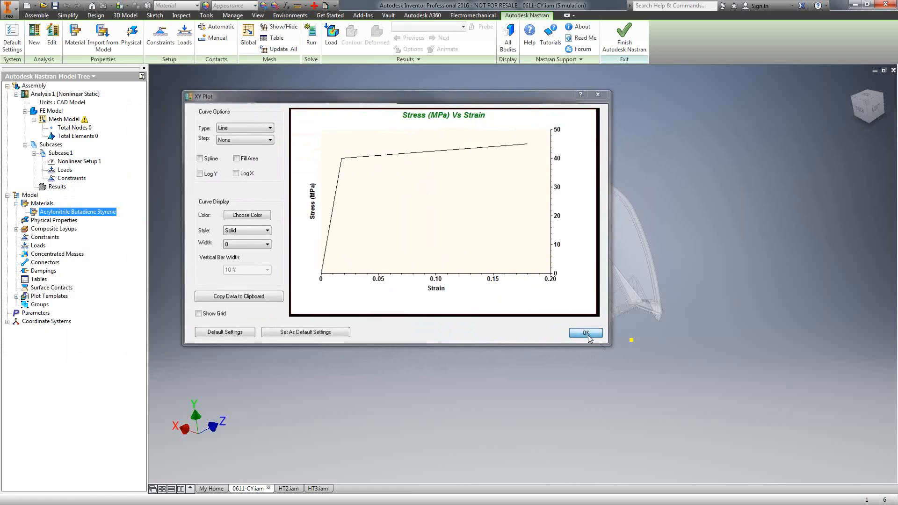
{"action": "left_click", "coordinate": [508, 302]}
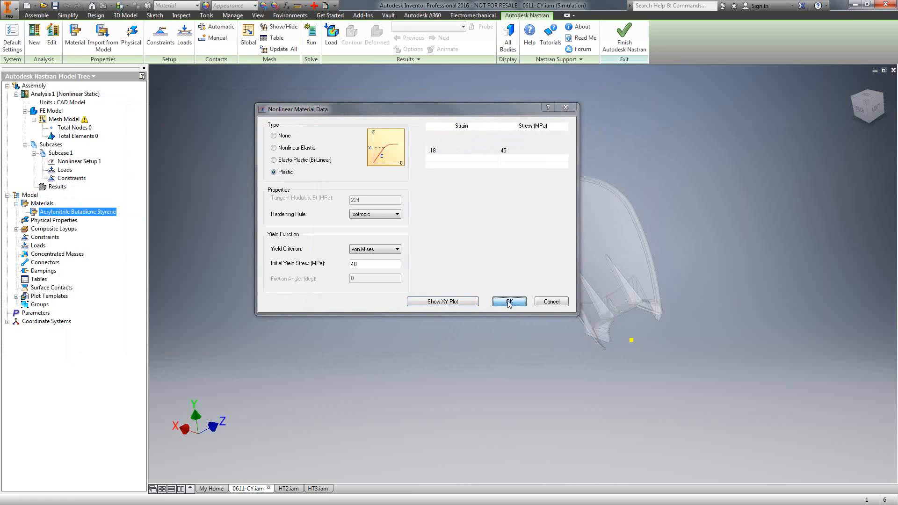
{"action": "left_click", "coordinate": [444, 336]}
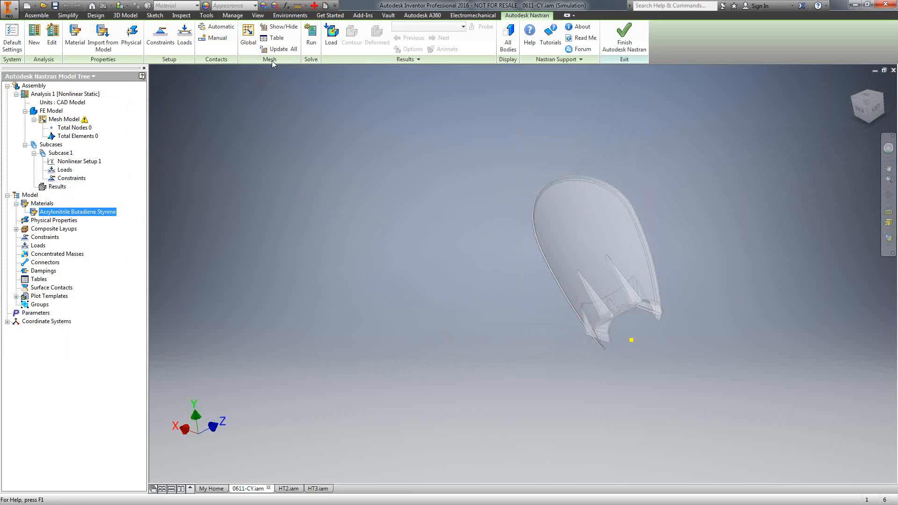
Set the global mesh element size to 6 mm with continuous meshing and decline the mesh update.
{"action": "left_click", "coordinate": [248, 38]}
{"action": "key", "text": "Escape"}
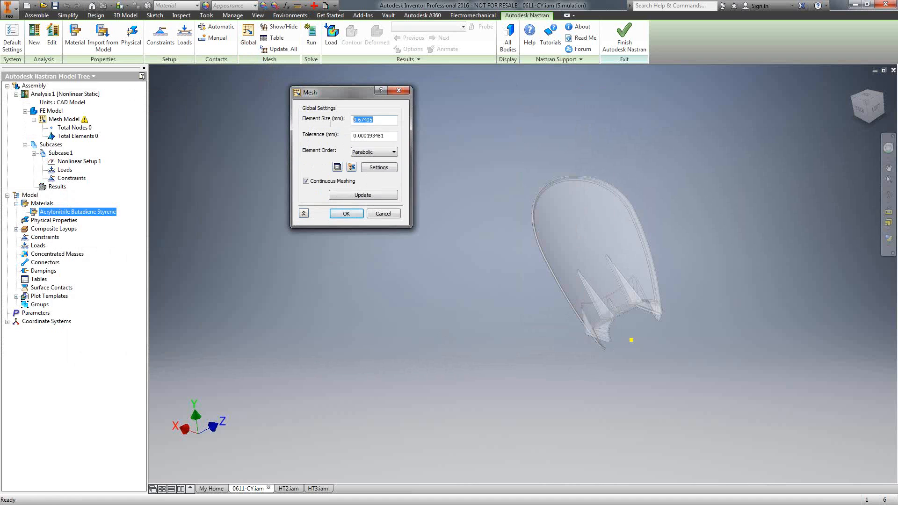
{"action": "type", "text": "6"}
{"action": "left_click", "coordinate": [345, 214]}
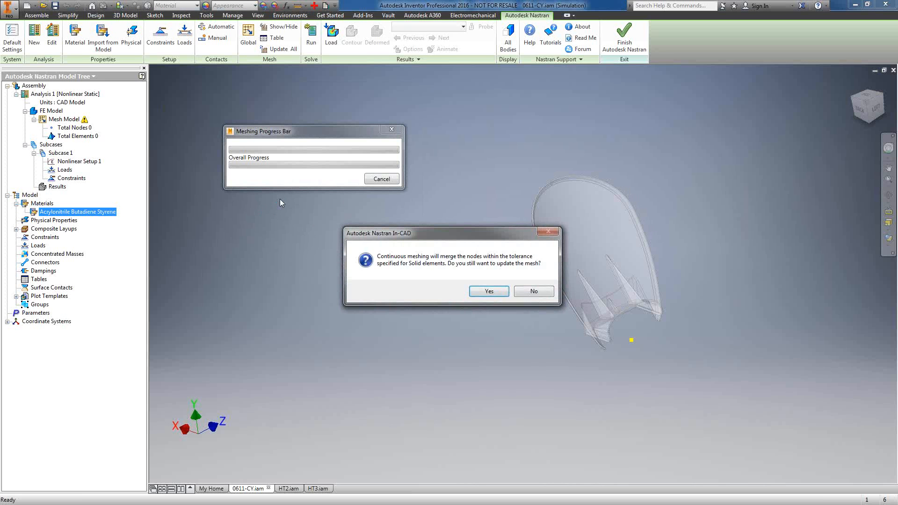
{"action": "left_click", "coordinate": [533, 292]}
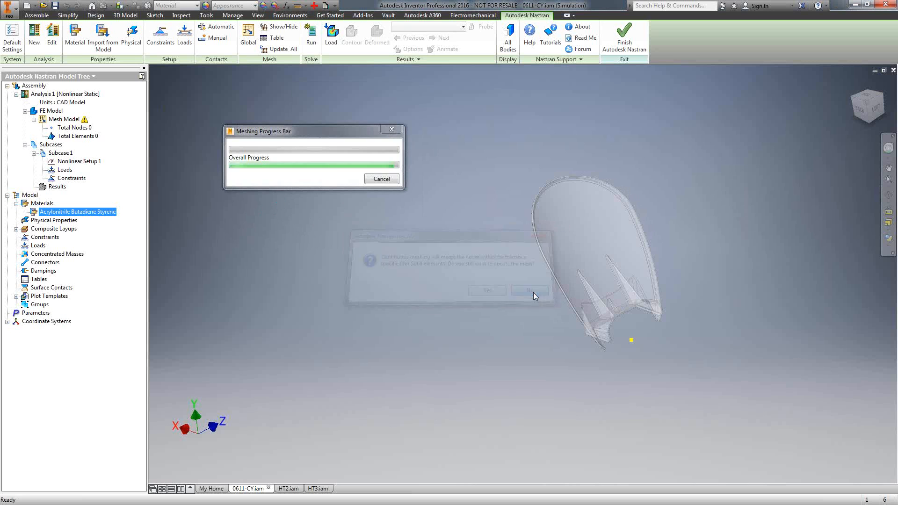
Edit Nonlinear Setup 1 to use 25 increments with intermediate output on.
{"action": "right_click", "coordinate": [71, 165]}
{"action": "left_click", "coordinate": [83, 171]}
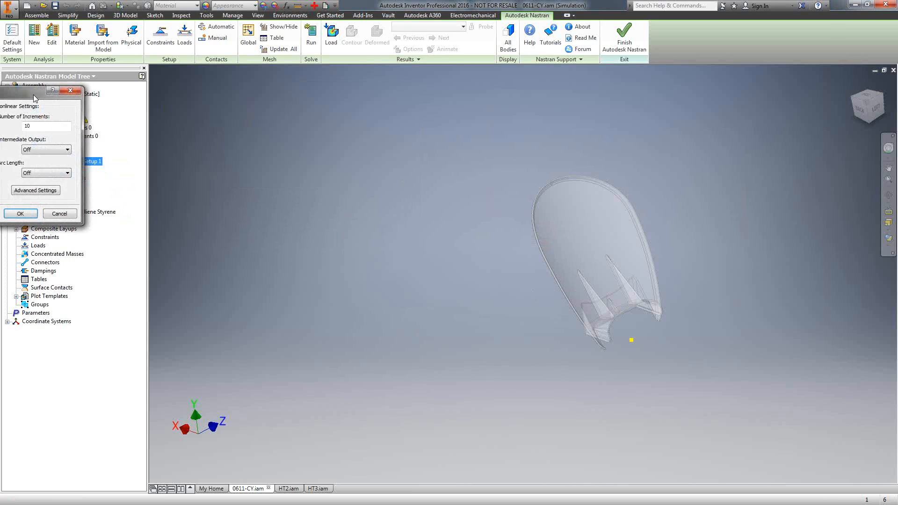
{"action": "left_click_drag", "start_coordinate": [32, 94], "coordinate": [414, 103]}
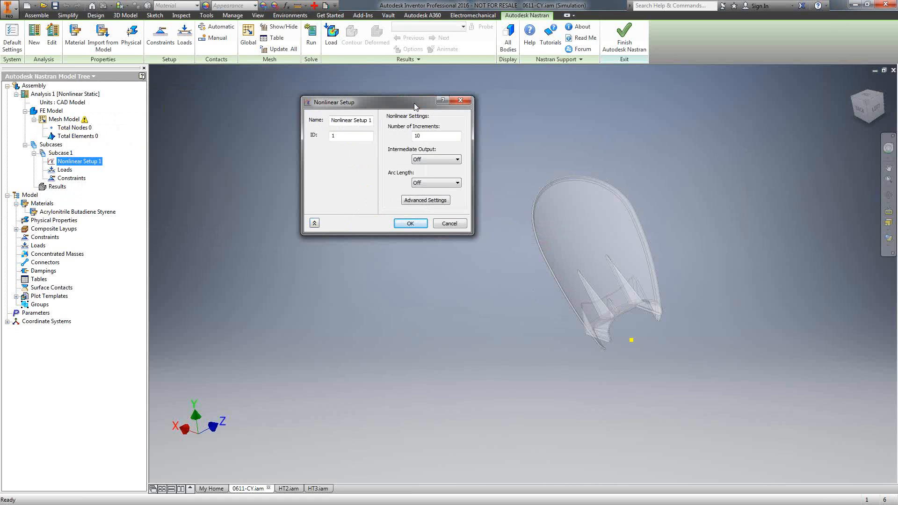
{"action": "double_click", "coordinate": [414, 136]}
{"action": "type", "text": "25"}
{"action": "left_click", "coordinate": [434, 160]}
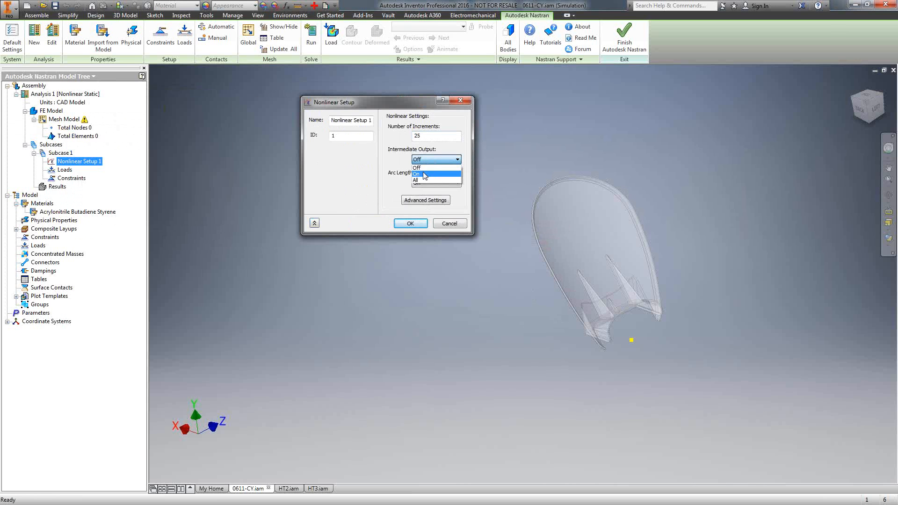
{"action": "left_click", "coordinate": [424, 174]}
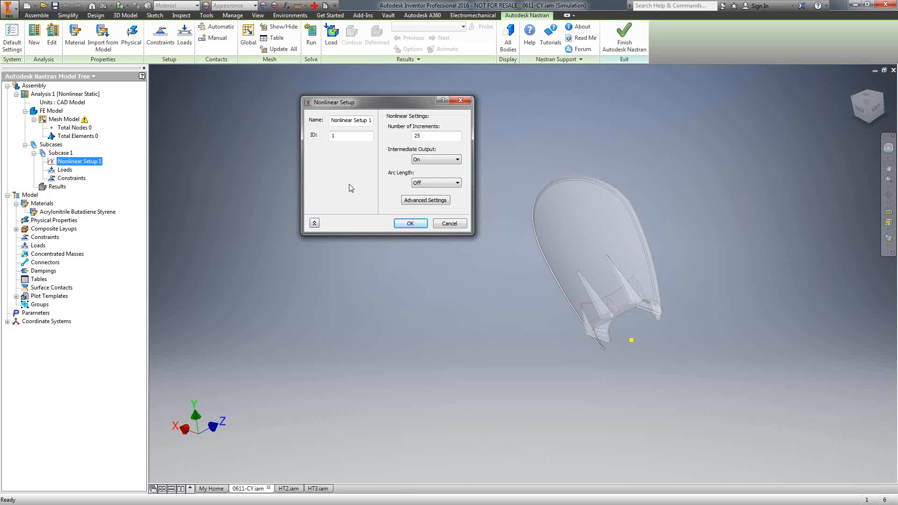
{"action": "left_click", "coordinate": [414, 224]}
Try to apply a structural constraint with all degrees of freedom fixed to the mounting face at the guard's base.
{"action": "left_click", "coordinate": [160, 35]}
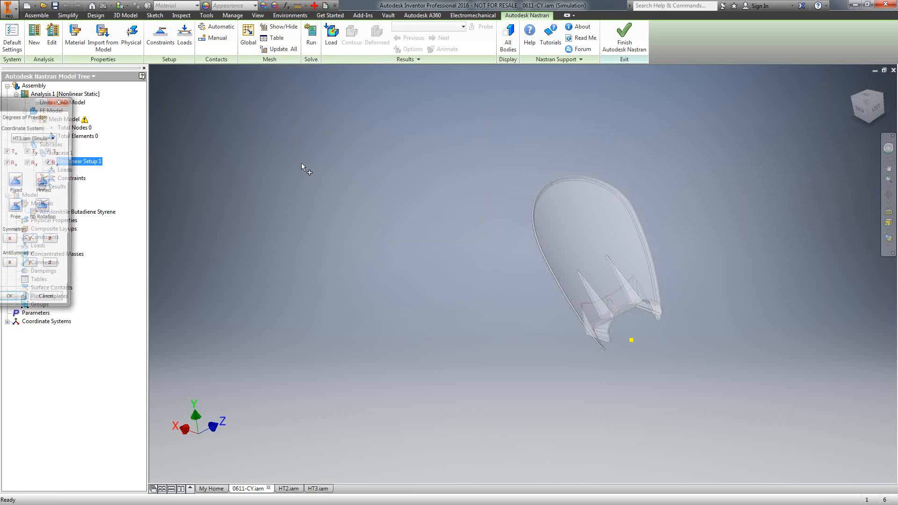
{"action": "key", "text": "Escape"}
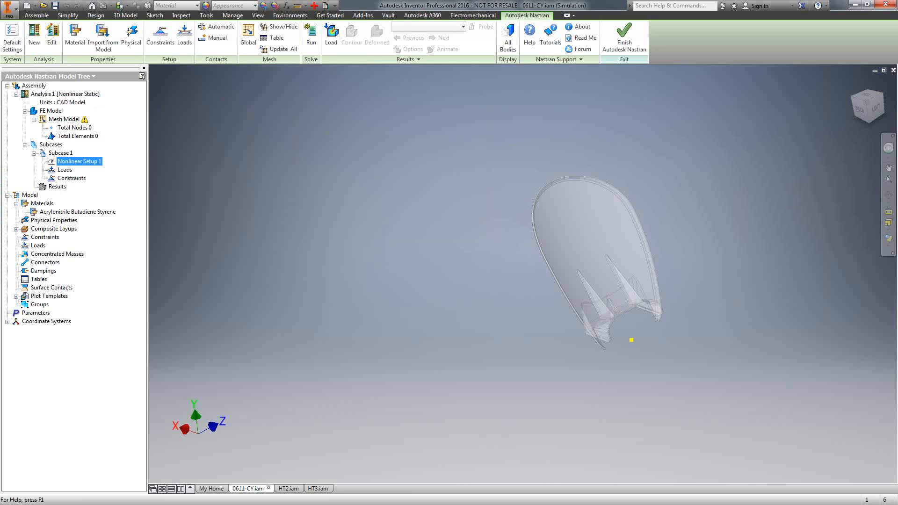
{"action": "left_click", "coordinate": [160, 35]}
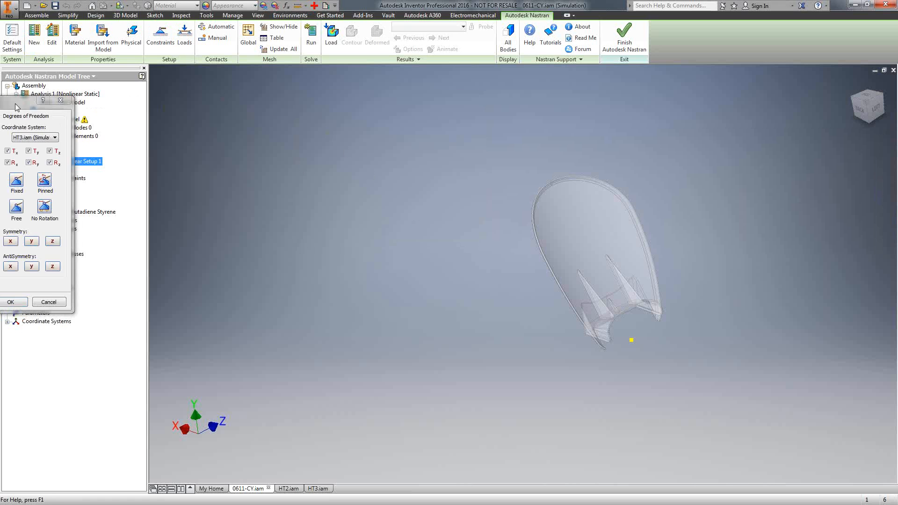
{"action": "key", "text": "Escape"}
{"action": "key", "text": "Return"}
{"action": "left_click_drag", "start_coordinate": [21, 107], "coordinate": [392, 115]}
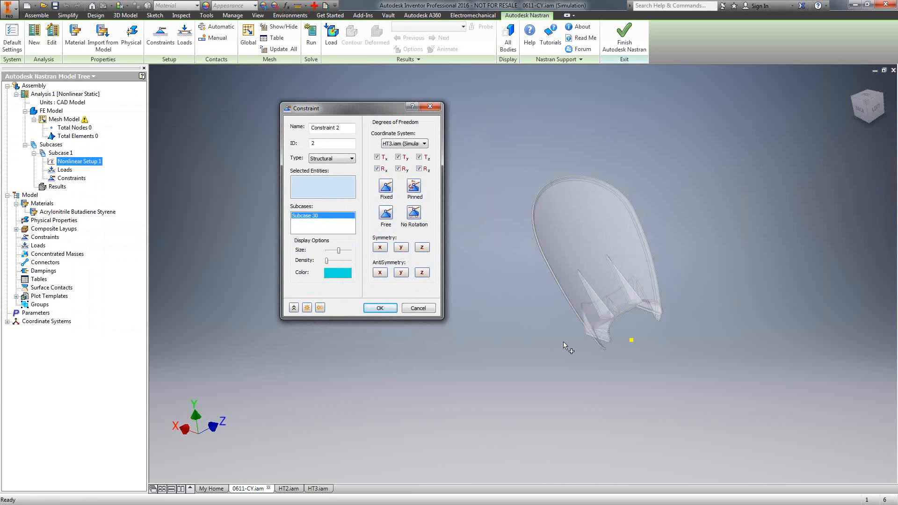
{"action": "middle_click_drag", "start_coordinate": [537, 342], "coordinate": [562, 358], "text": "shift"}
{"action": "scroll", "coordinate": [562, 357], "scroll_direction": "up", "scroll_amount": 2}
{"action": "key", "text": "F6"}
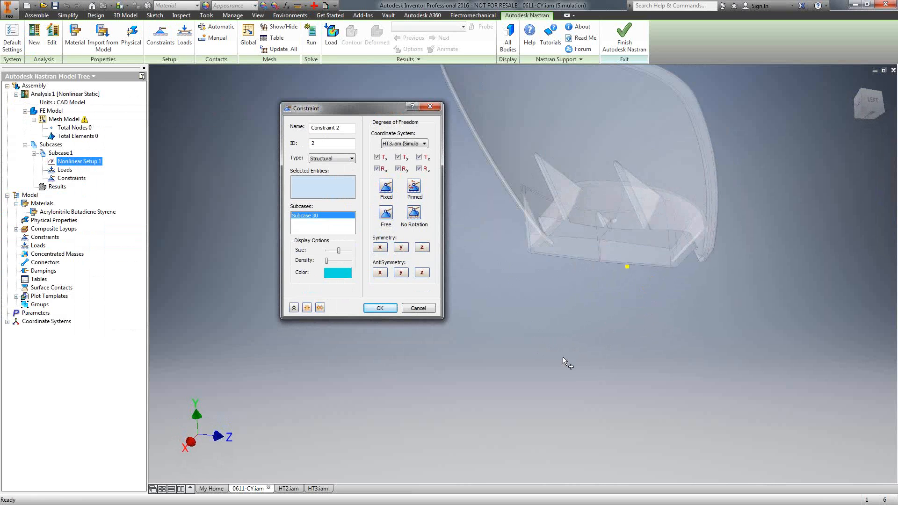
{"action": "left_click", "coordinate": [547, 255]}
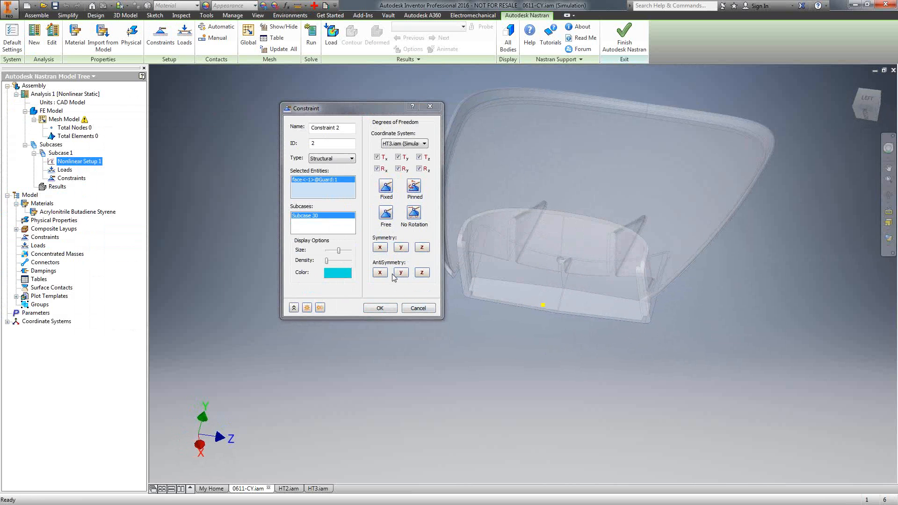
{"action": "left_click", "coordinate": [381, 308]}
Try to apply a force load with an Fx component of -333 N to the guard's large curved face.
{"action": "middle_click_drag", "start_coordinate": [357, 298], "coordinate": [243, 98], "text": "shift"}
{"action": "left_click", "coordinate": [184, 35]}
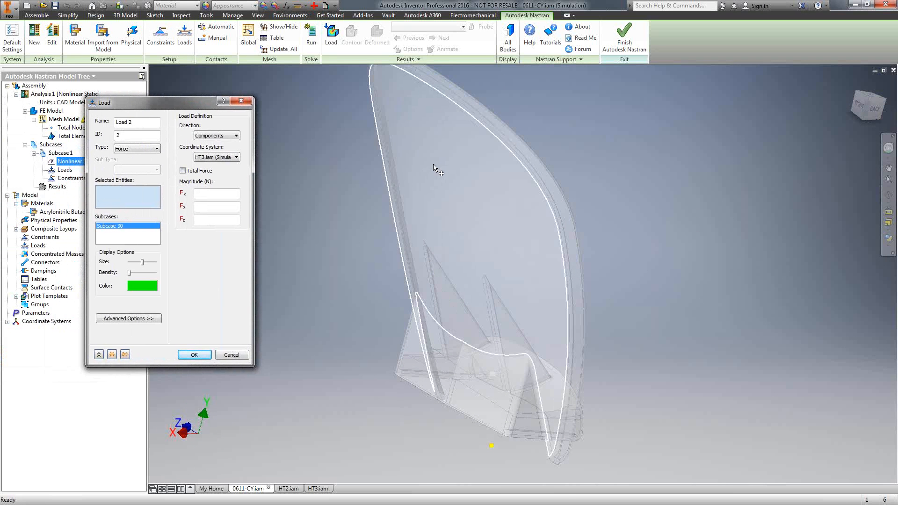
{"action": "left_click", "coordinate": [434, 168]}
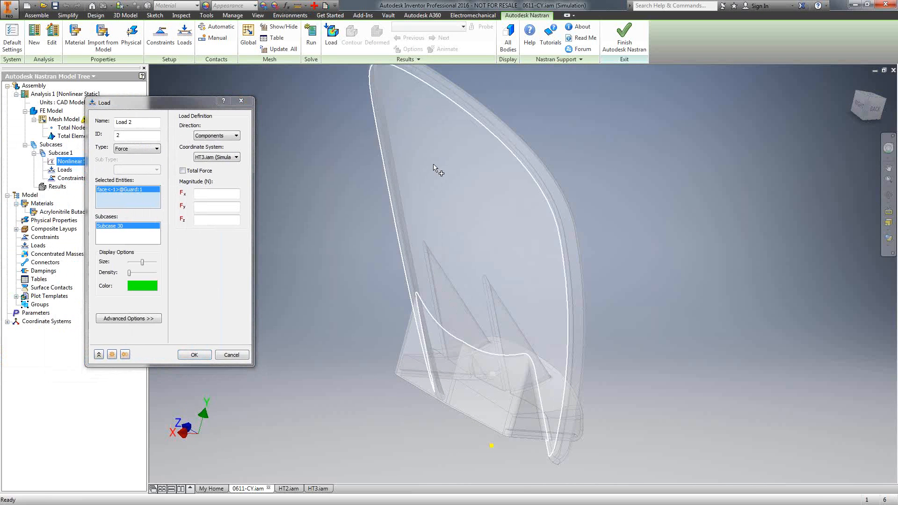
{"action": "left_click", "coordinate": [207, 193]}
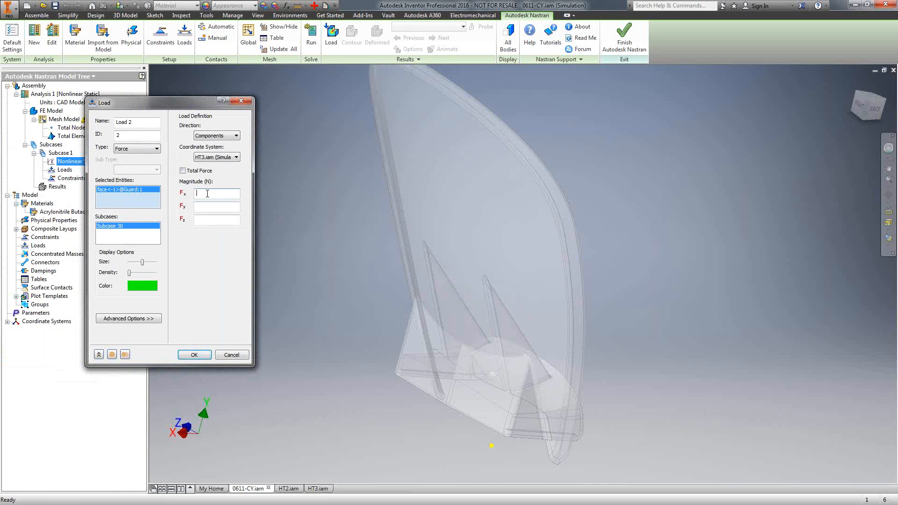
{"action": "type", "text": "-333"}
{"action": "left_click", "coordinate": [195, 355]}
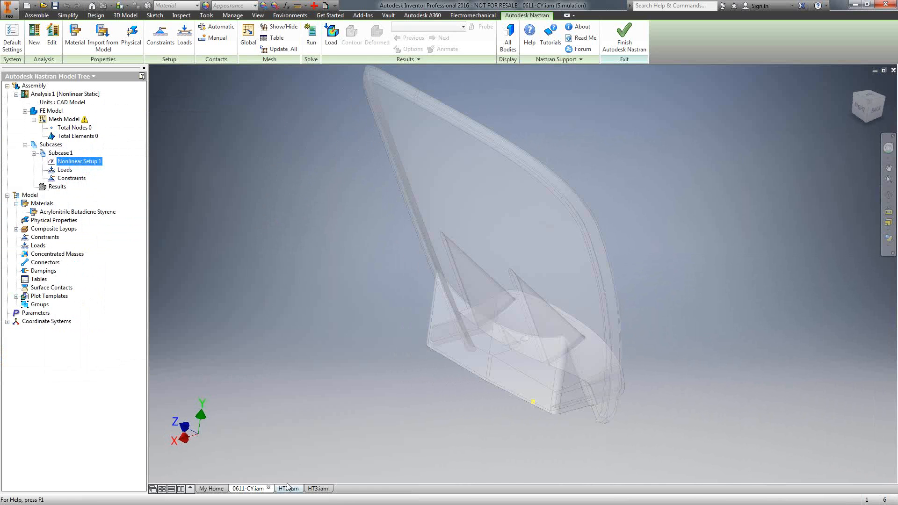
Finish the Nastran session, switch to the HT2.iam assembly and start Autodesk Nastran In-CAD there.
{"action": "left_click", "coordinate": [633, 41]}
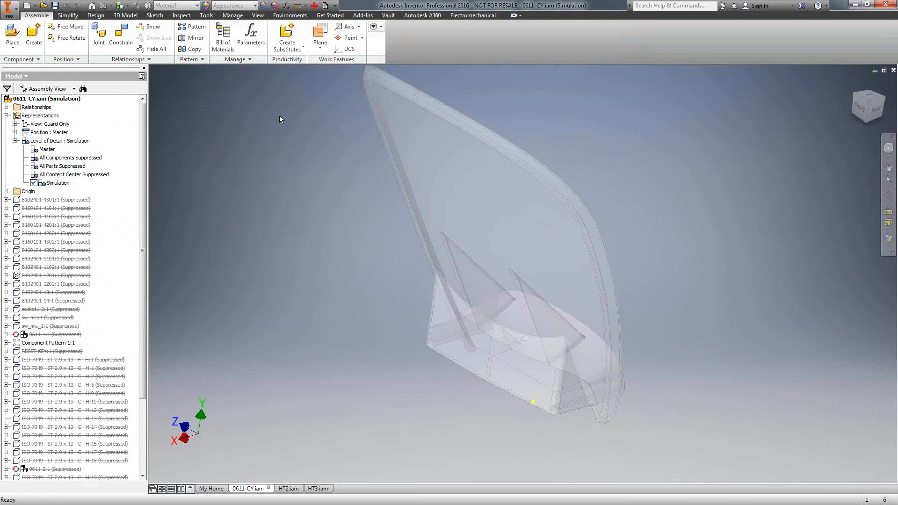
{"action": "left_click", "coordinate": [288, 489]}
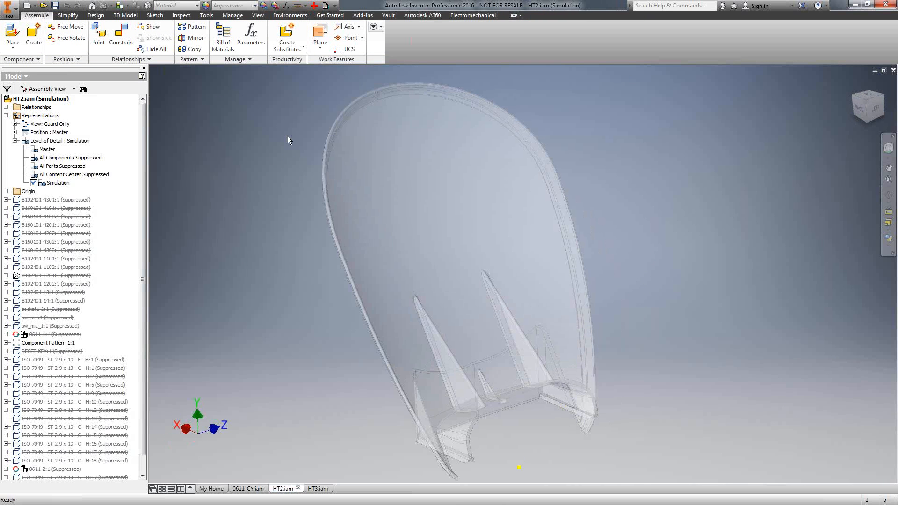
{"action": "left_click", "coordinate": [290, 15]}
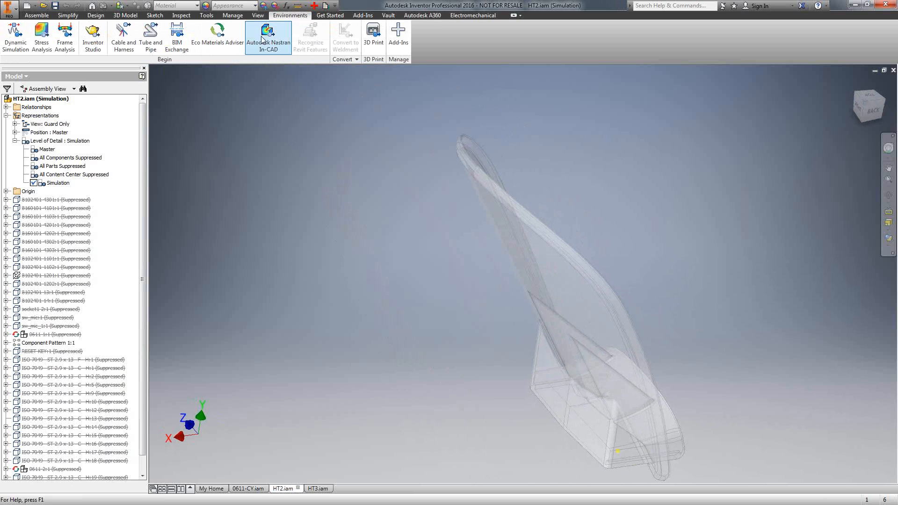
{"action": "left_click", "coordinate": [266, 44]}
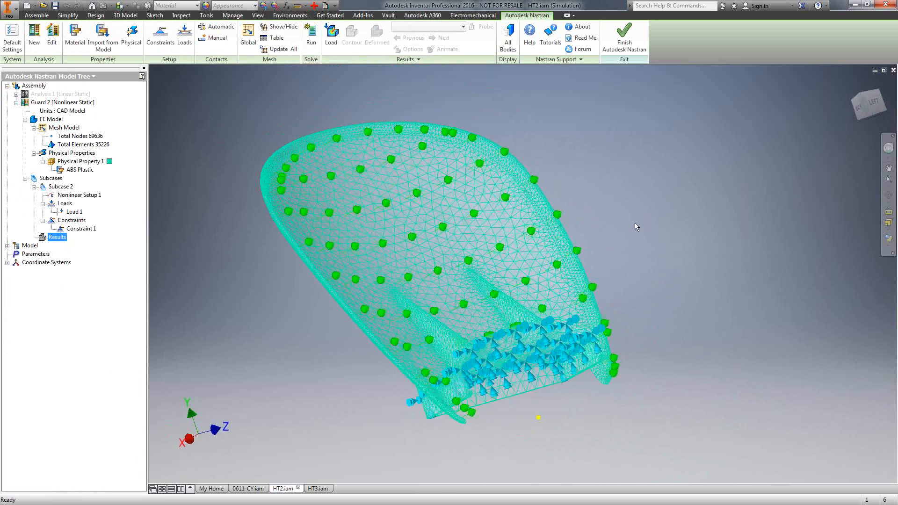
Load the Guard 2 analysis results and edit the results plot to use subcase INCR 25, LOAD=1.0.
{"action": "right_click", "coordinate": [59, 240]}
{"action": "left_click", "coordinate": [79, 253]}
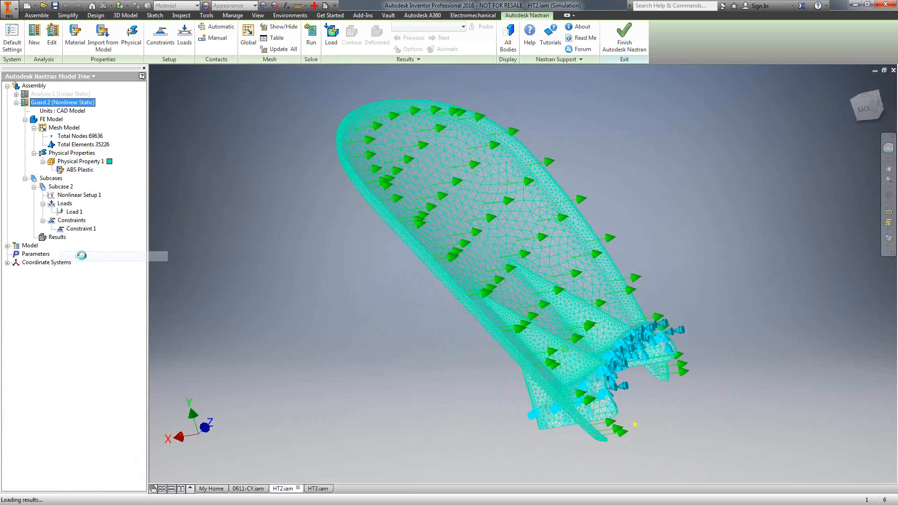
{"action": "right_click", "coordinate": [57, 238]}
{"action": "left_click", "coordinate": [75, 244]}
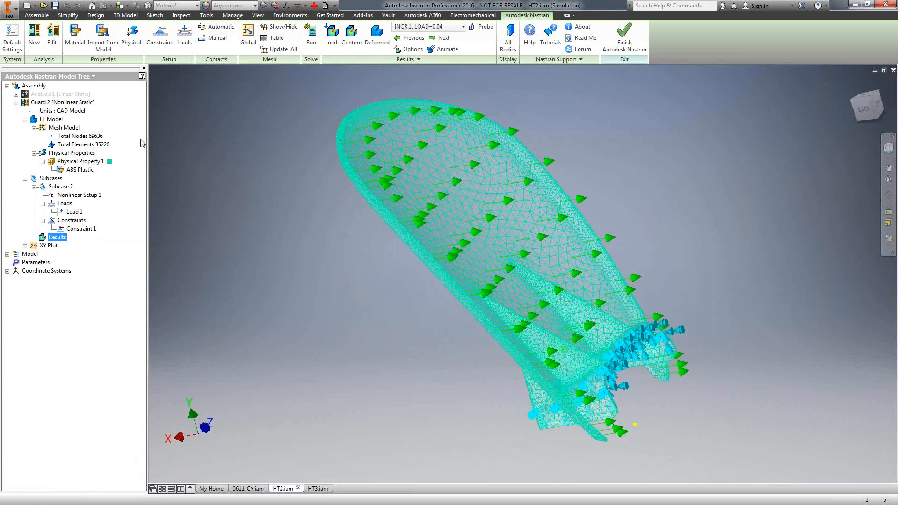
{"action": "left_click_drag", "start_coordinate": [72, 104], "coordinate": [302, 88]}
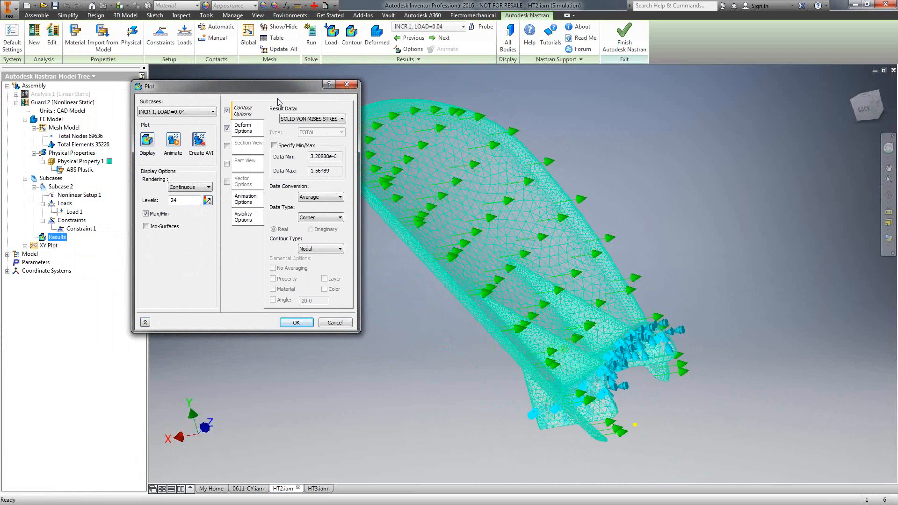
{"action": "left_click", "coordinate": [195, 112]}
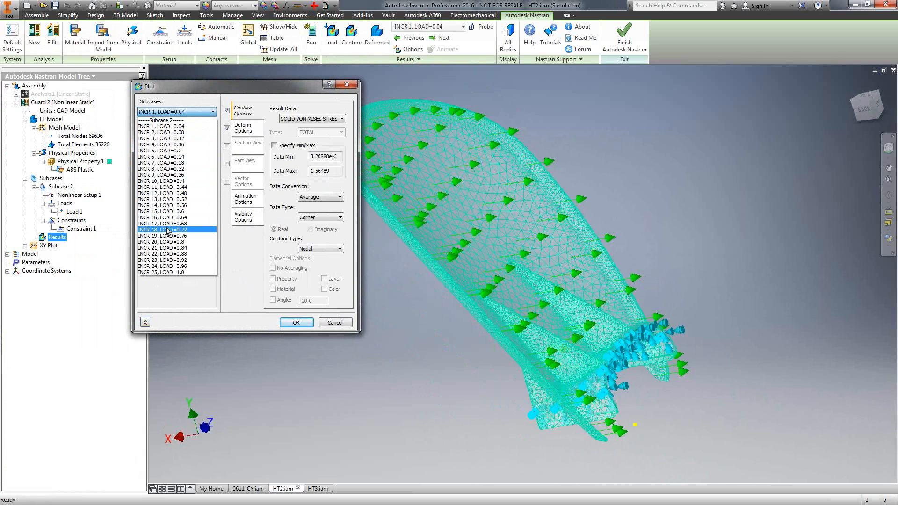
{"action": "left_click", "coordinate": [173, 272]}
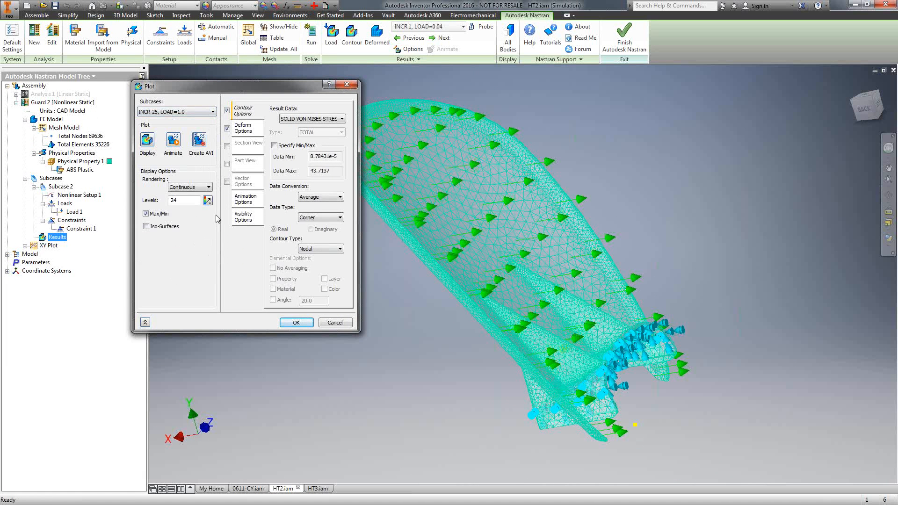
Hide all items in the plot's visibility options and display the deformed solid von Mises stress contour.
{"action": "left_click", "coordinate": [247, 221]}
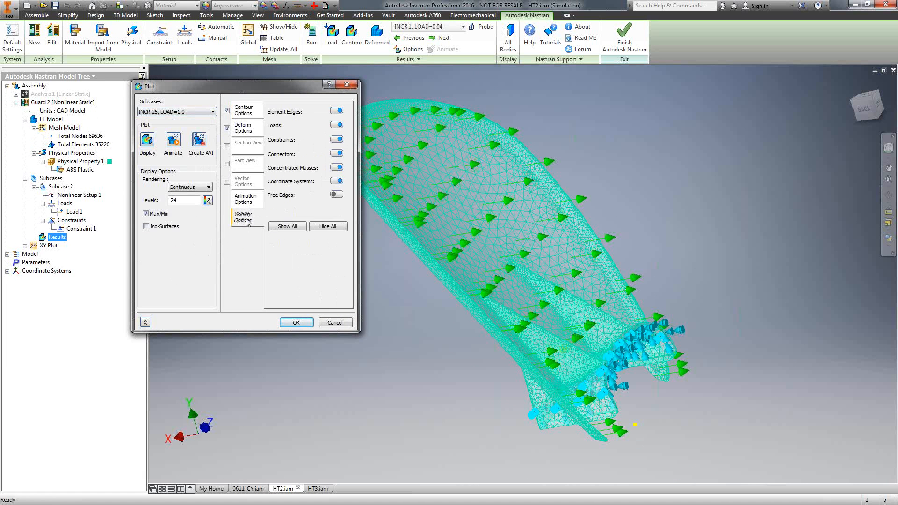
{"action": "left_click", "coordinate": [328, 227]}
{"action": "left_click", "coordinate": [249, 131]}
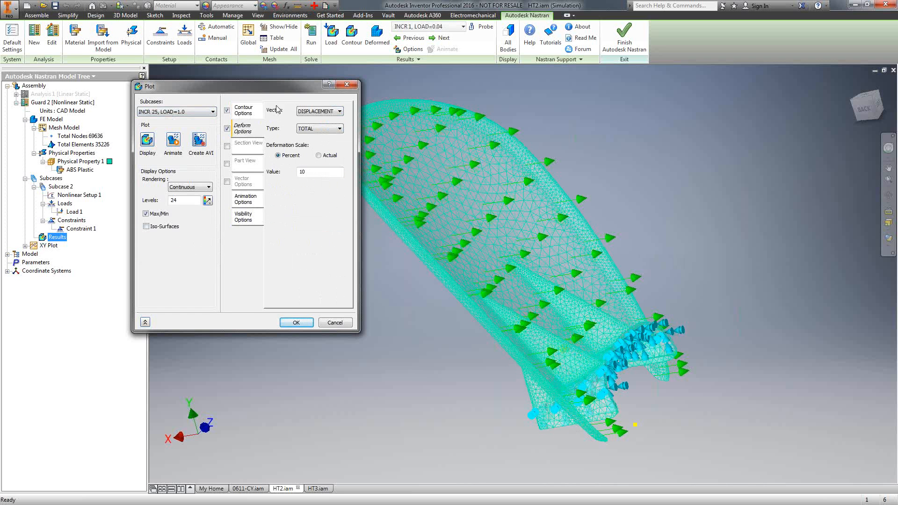
{"action": "left_click_drag", "start_coordinate": [278, 88], "coordinate": [246, 88]}
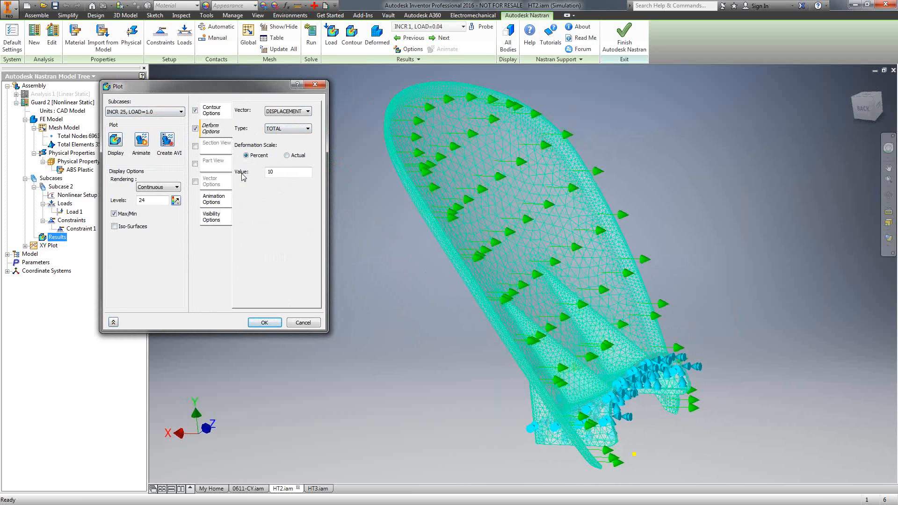
{"action": "left_click", "coordinate": [115, 141]}
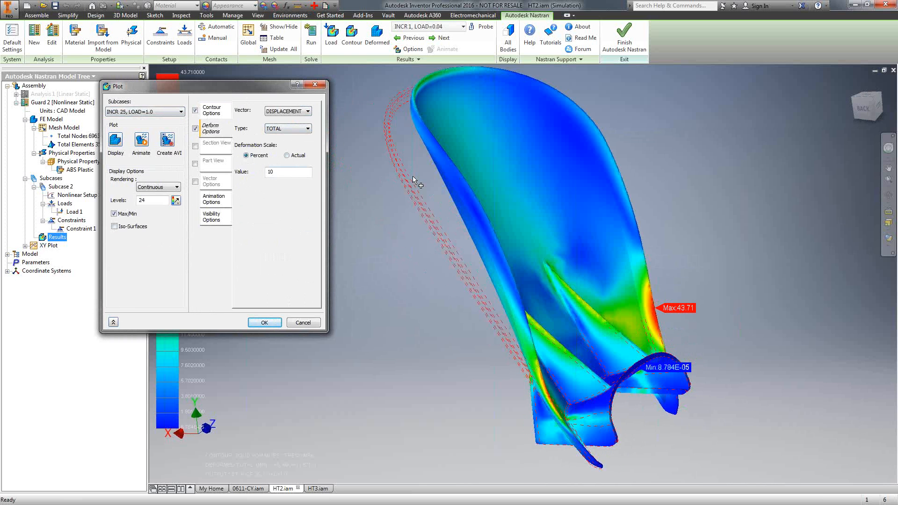
Animate the deformed stress contour, then turn off deformation and redisplay the von Mises contour on the undeformed guard.
{"action": "middle_click_drag", "start_coordinate": [412, 176], "coordinate": [423, 175], "text": "shift"}
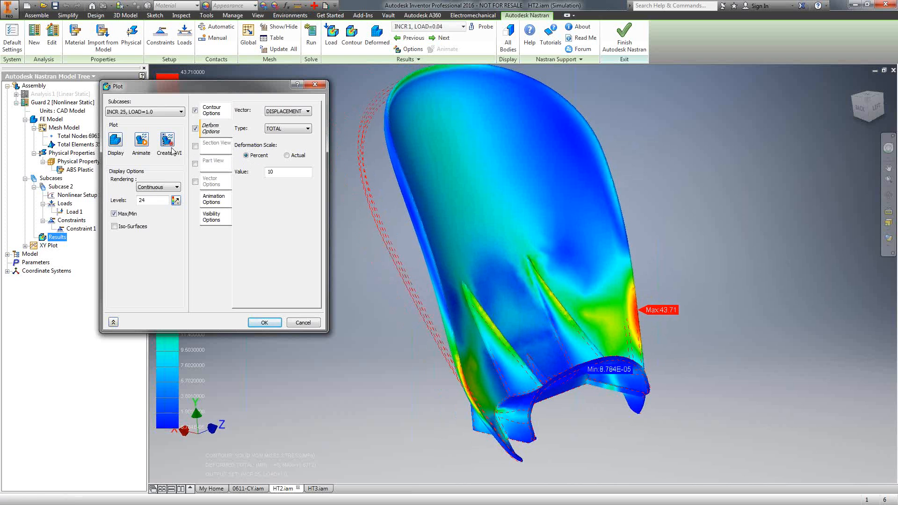
{"action": "left_click", "coordinate": [142, 141]}
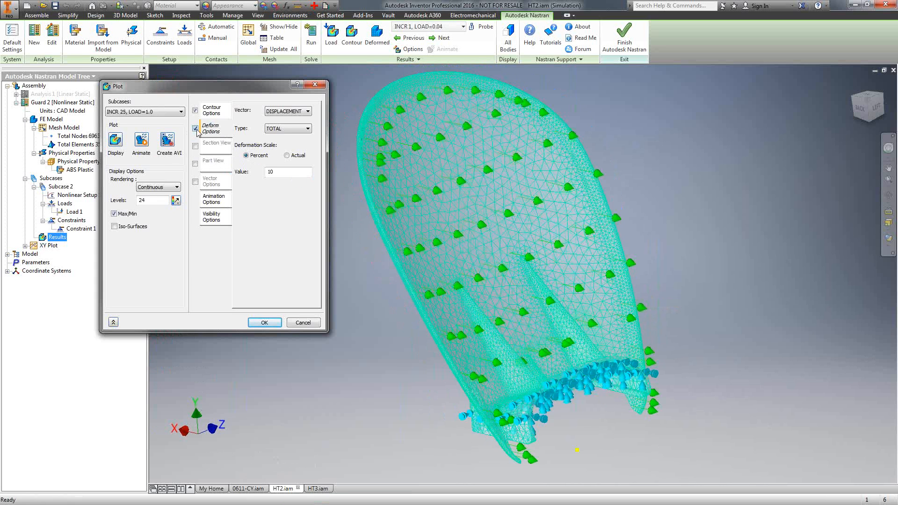
{"action": "left_click", "coordinate": [211, 111]}
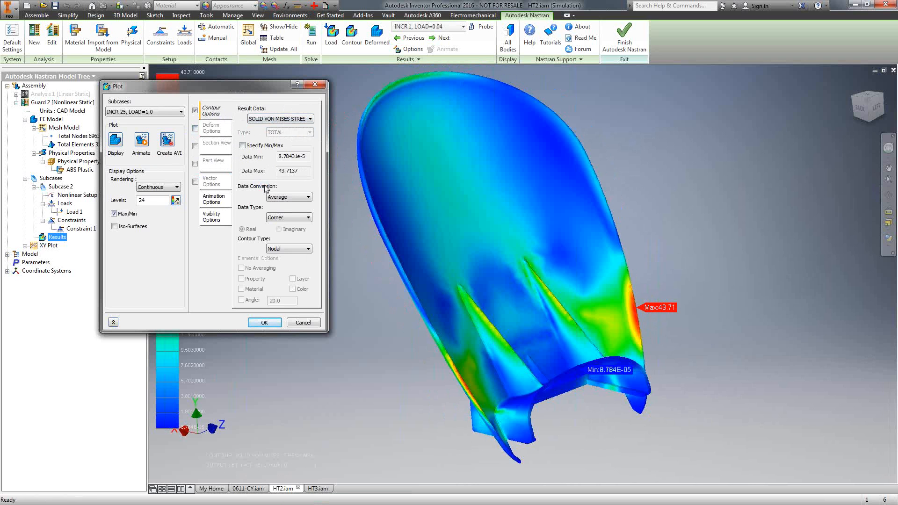
Limit the stress contour to a specified data minimum of 40 and examine the highlighted area around the maximum on the guard's edge.
{"action": "middle_click_drag", "start_coordinate": [408, 163], "coordinate": [633, 296], "text": "shift"}
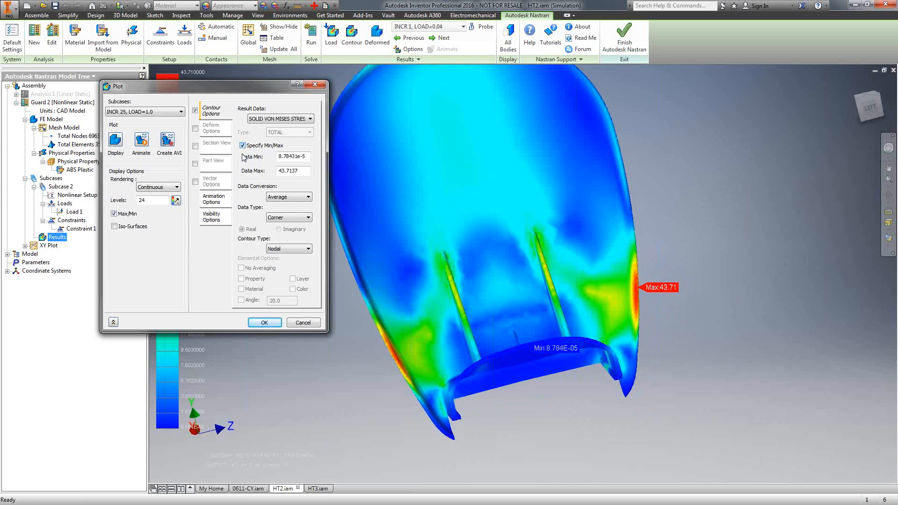
{"action": "left_click_drag", "start_coordinate": [306, 156], "coordinate": [264, 156]}
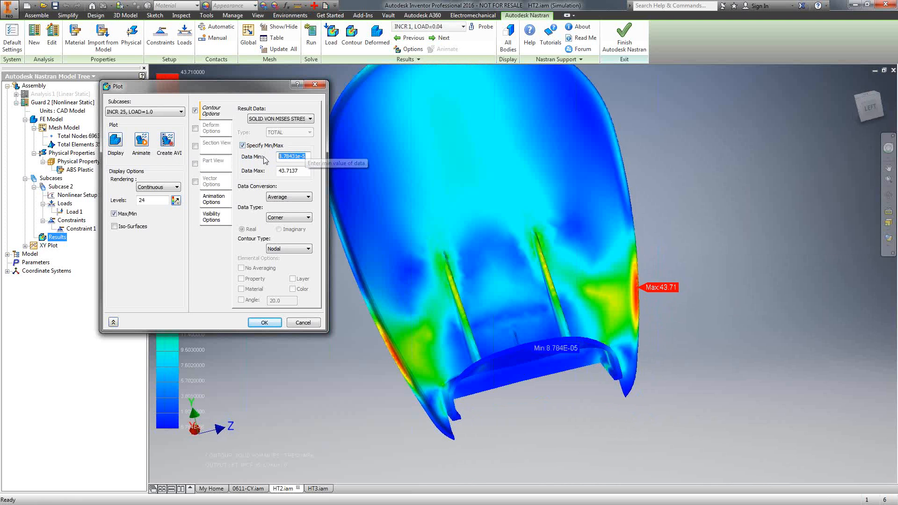
{"action": "type", "text": "40"}
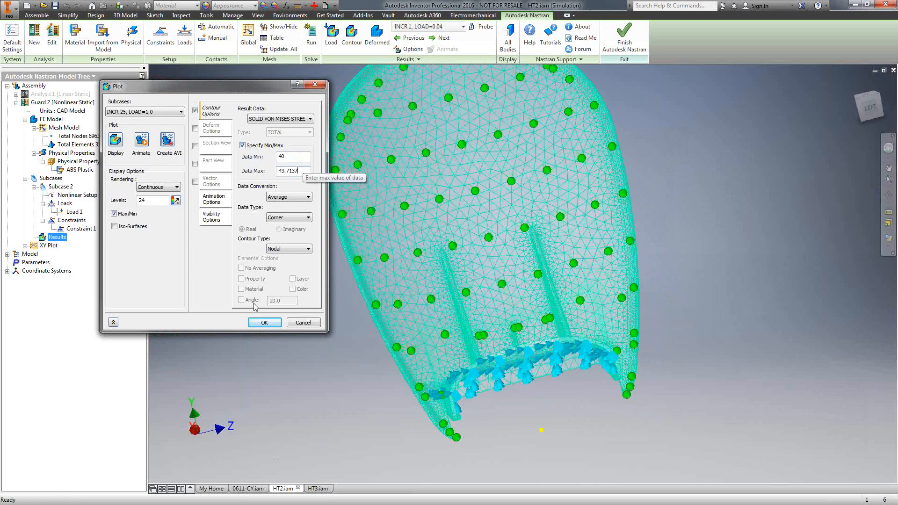
{"action": "left_click", "coordinate": [116, 139]}
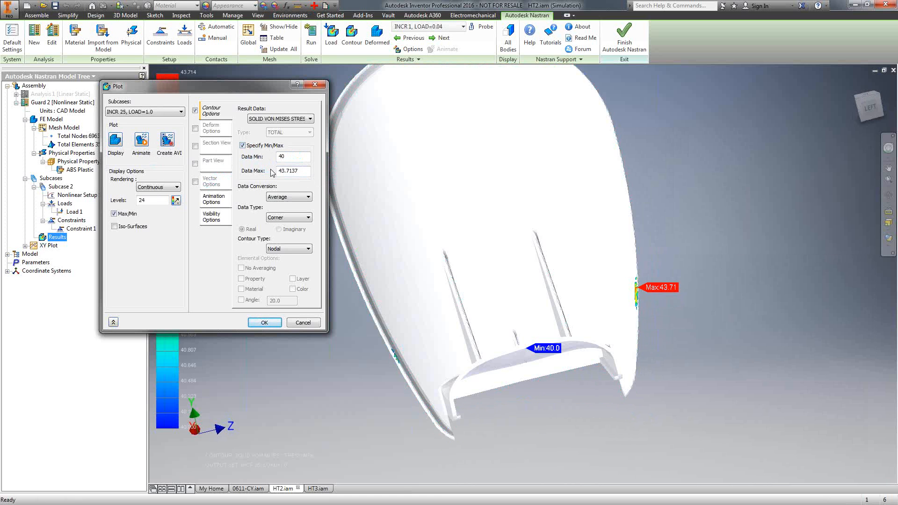
{"action": "middle_click_drag", "start_coordinate": [645, 219], "coordinate": [483, 378], "text": "shift"}
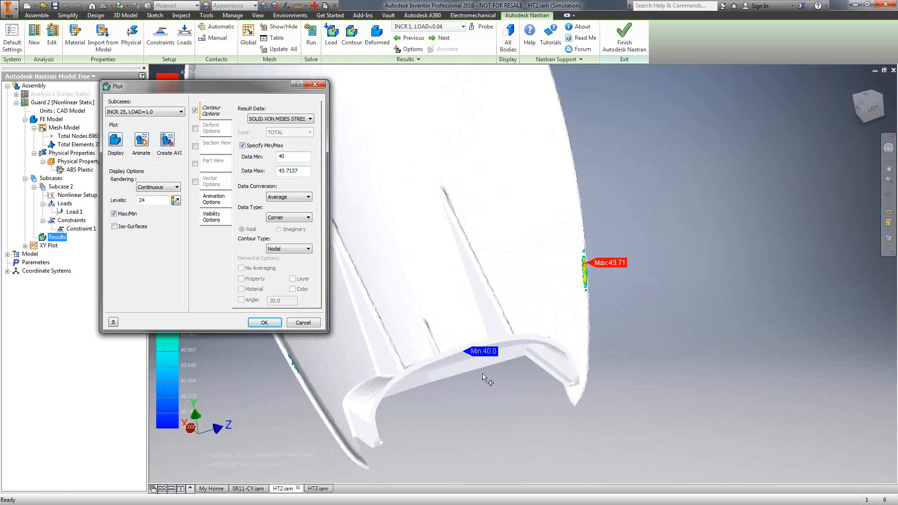
{"action": "scroll", "coordinate": [590, 345], "scroll_direction": "up", "scroll_amount": 5}
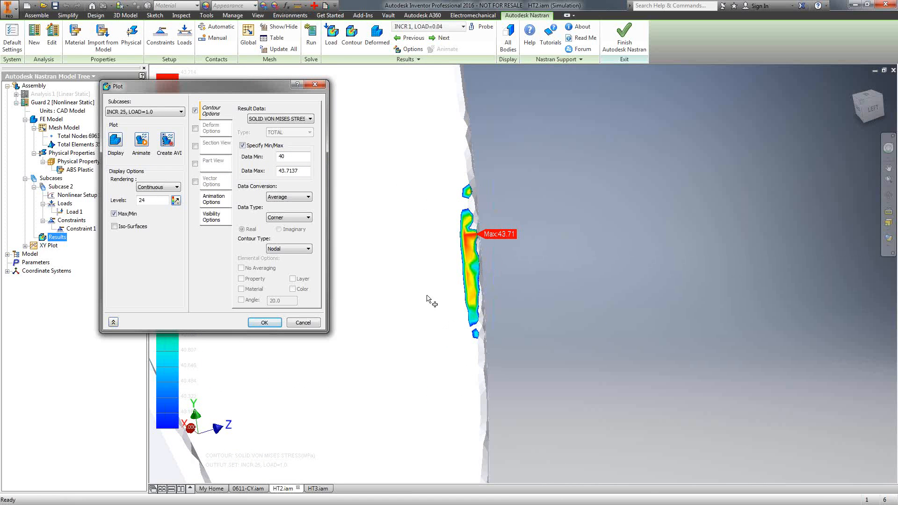
{"action": "scroll", "coordinate": [552, 252], "scroll_direction": "down", "scroll_amount": 3}
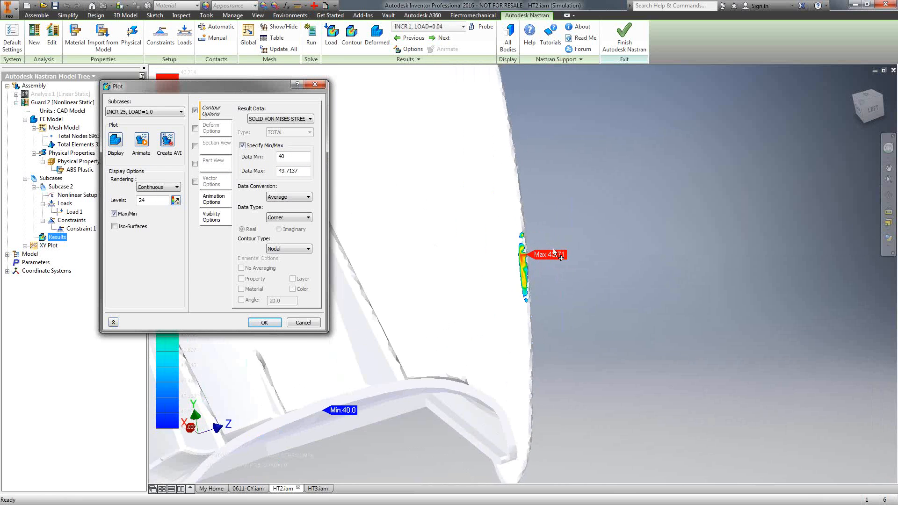
Turn off the specified min/max limits and animate the full-range von Mises stress contour.
{"action": "left_click", "coordinate": [145, 140]}
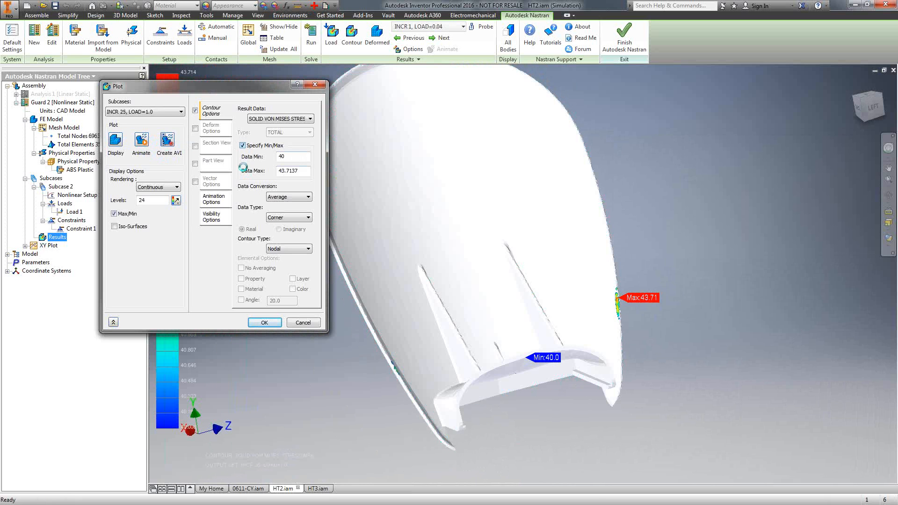
{"action": "left_click", "coordinate": [141, 140]}
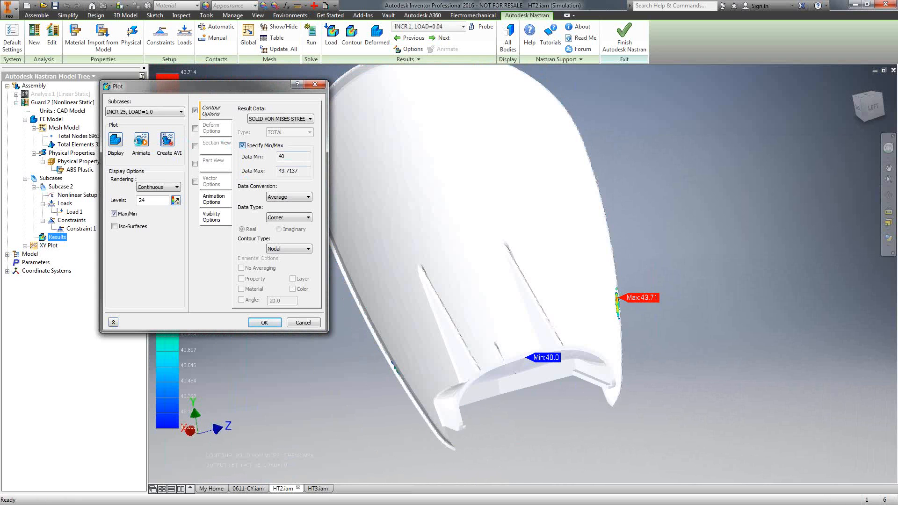
{"action": "left_click", "coordinate": [141, 140]}
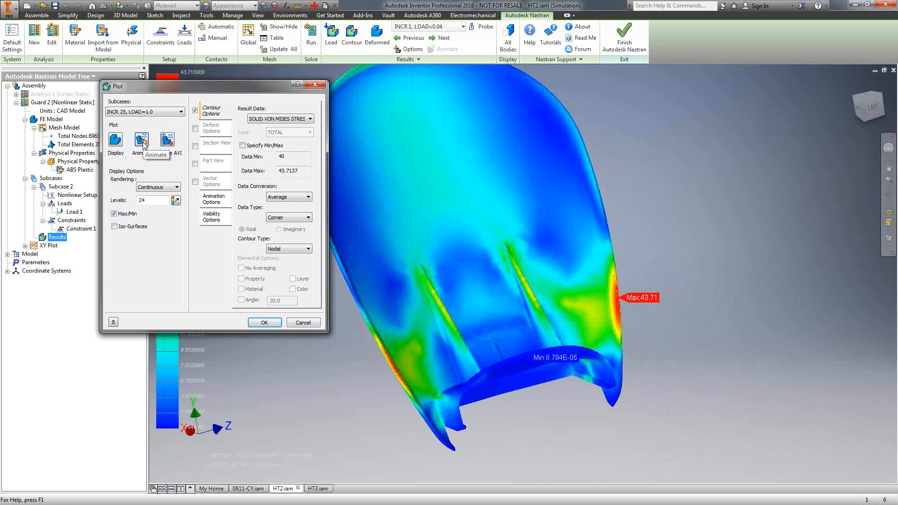
{"action": "left_click", "coordinate": [142, 140]}
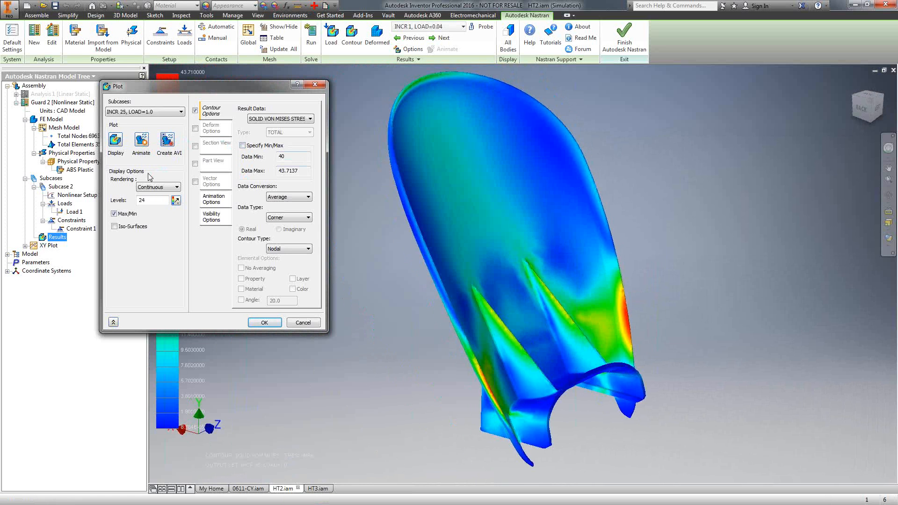
{"action": "left_click", "coordinate": [146, 142]}
Stop the animation, reopen the plot settings for the Guard 2 results and display the von Mises stress contour.
{"action": "key", "text": "Escape"}
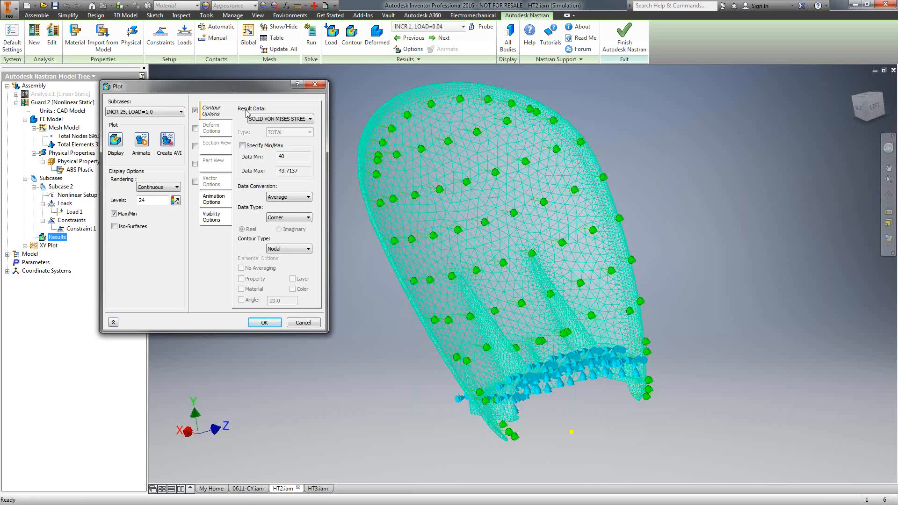
{"action": "key", "text": "Escape"}
{"action": "double_click", "coordinate": [57, 237]}
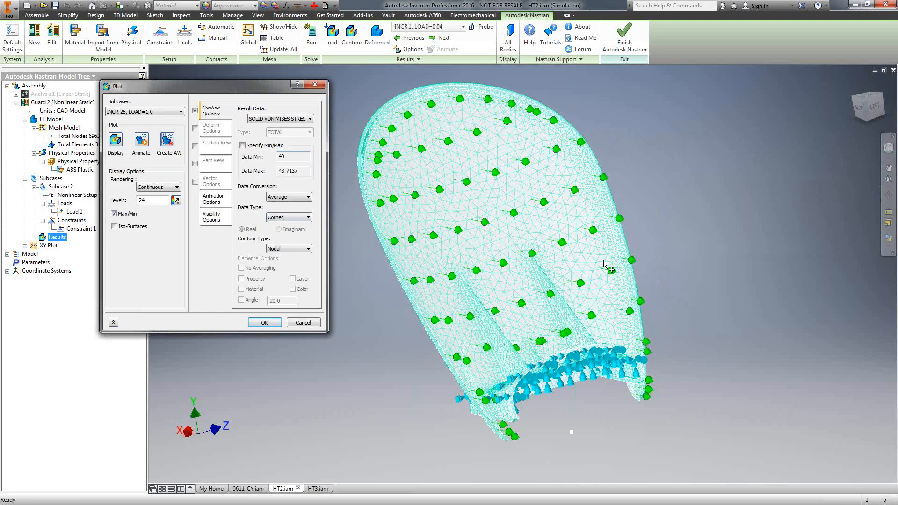
{"action": "left_click", "coordinate": [121, 149]}
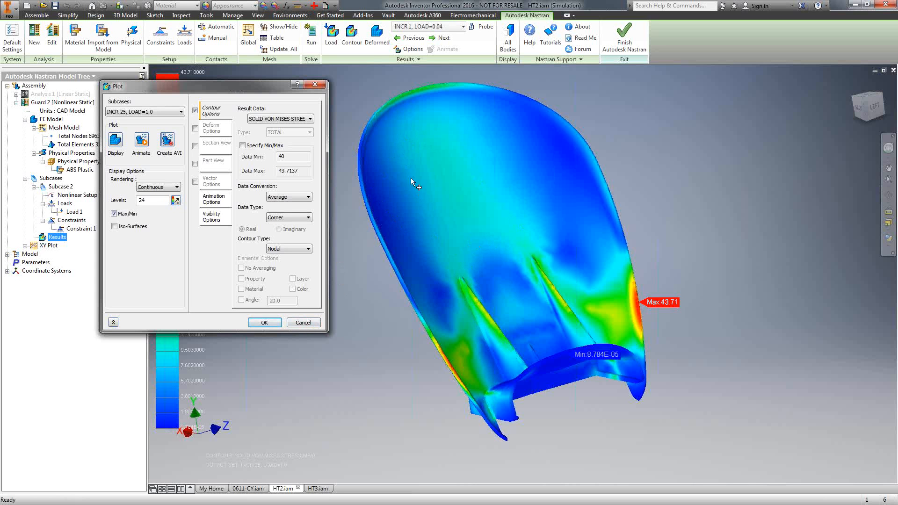
Leave the plot settings, finish the Nastran session and close the HT2.iam and 0611-CY.iam assemblies.
{"action": "left_click", "coordinate": [311, 325]}
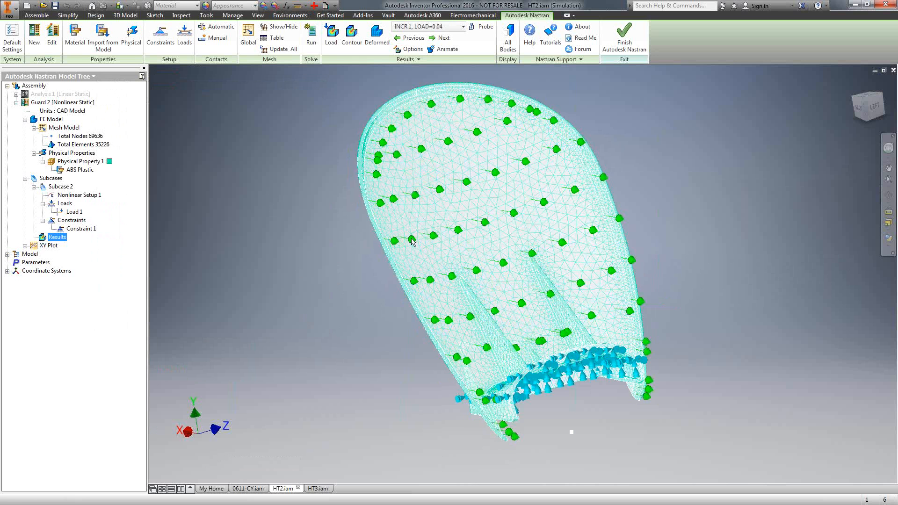
{"action": "left_click", "coordinate": [623, 36]}
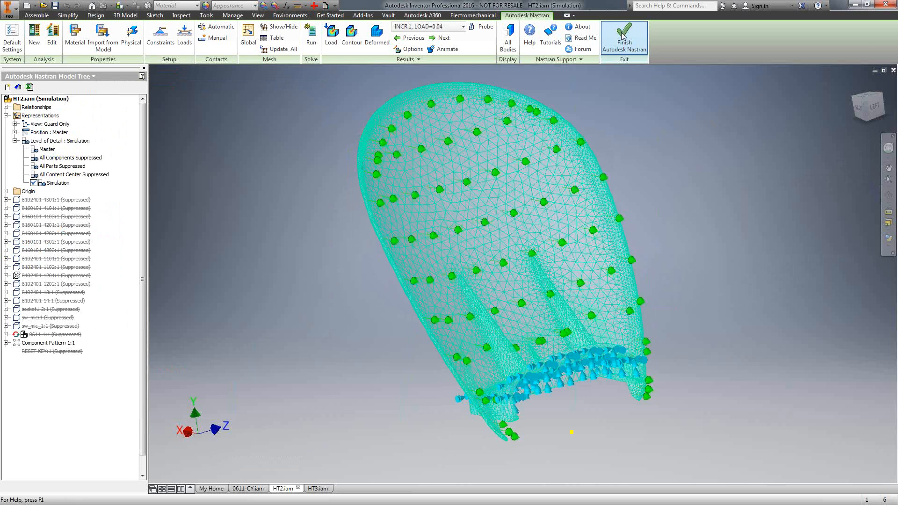
{"action": "left_click", "coordinate": [893, 71]}
{"action": "left_click", "coordinate": [423, 275]}
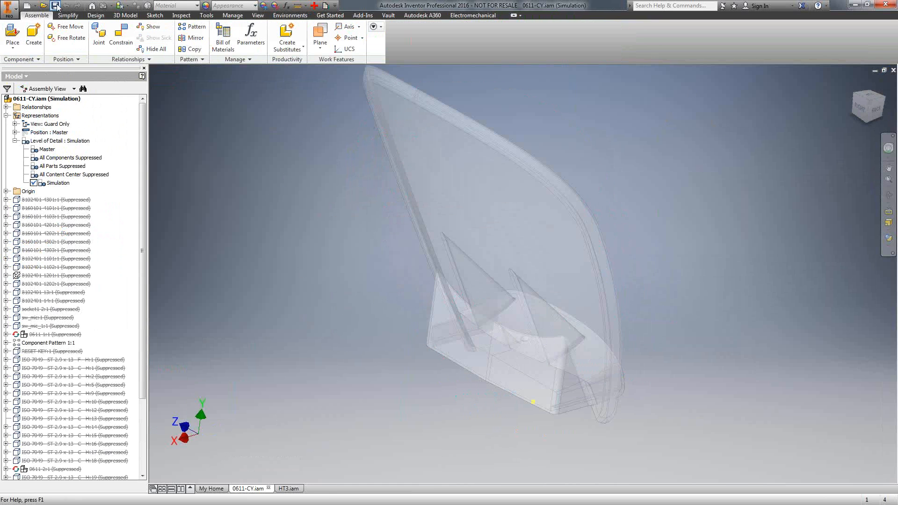
{"action": "left_click", "coordinate": [893, 70]}
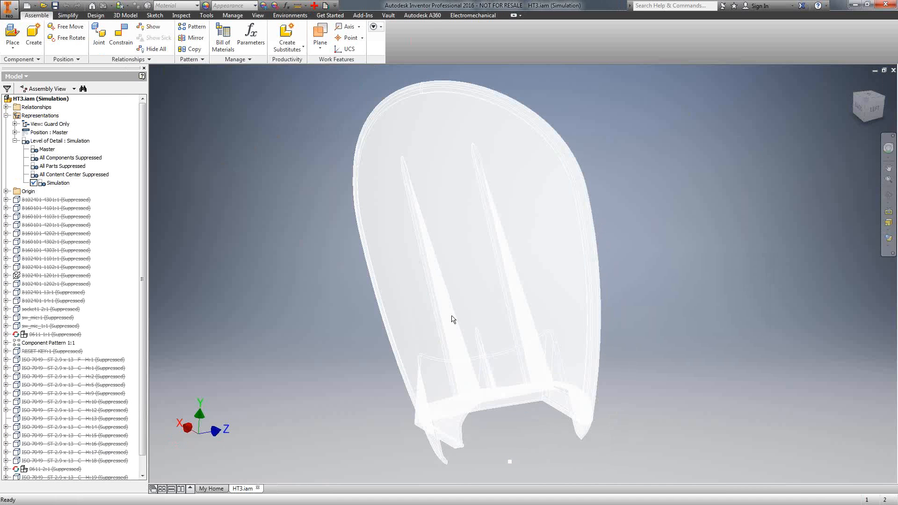
Open the Guard3 part from the component list of the HT3.iam assembly.
{"action": "left_click", "coordinate": [293, 16]}
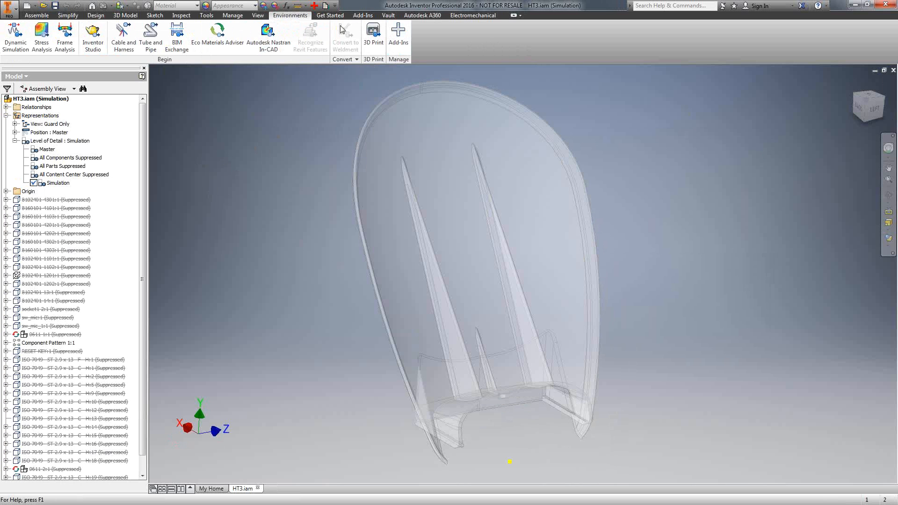
{"action": "left_click", "coordinate": [37, 16]}
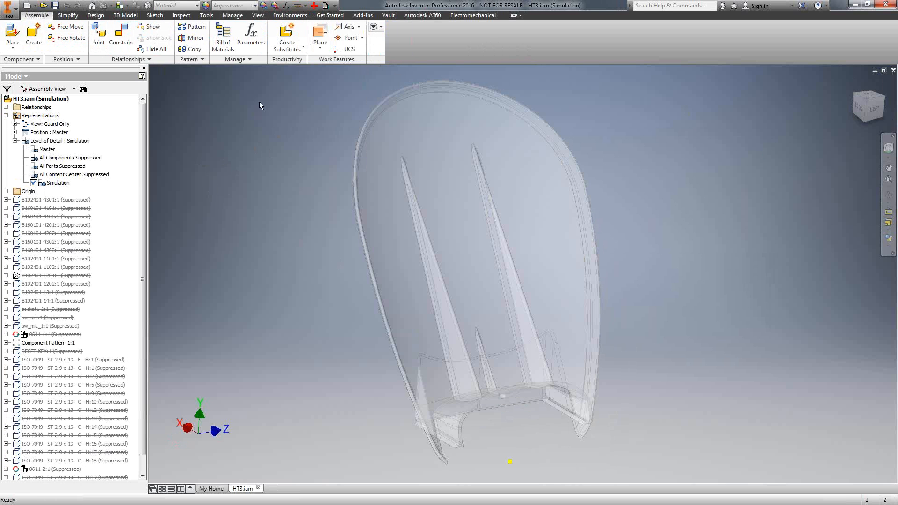
{"action": "left_click_drag", "start_coordinate": [141, 184], "coordinate": [145, 329]}
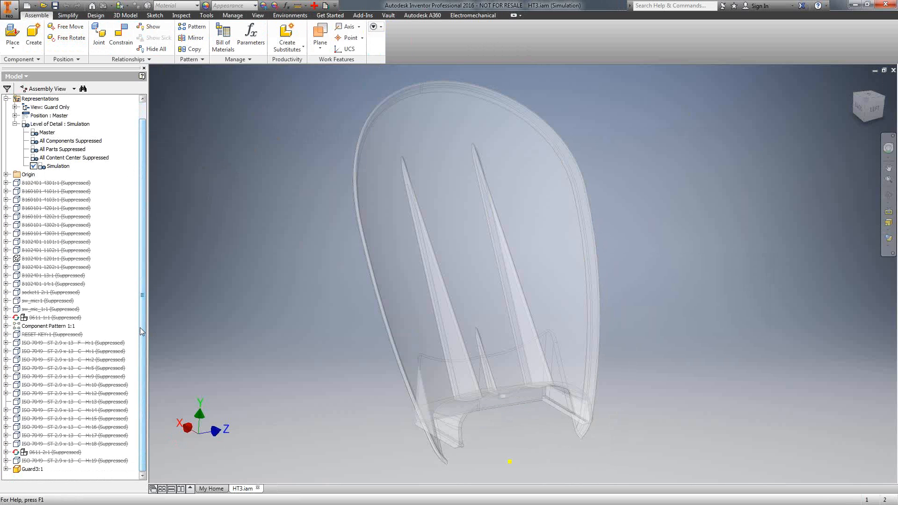
{"action": "right_click", "coordinate": [29, 469]}
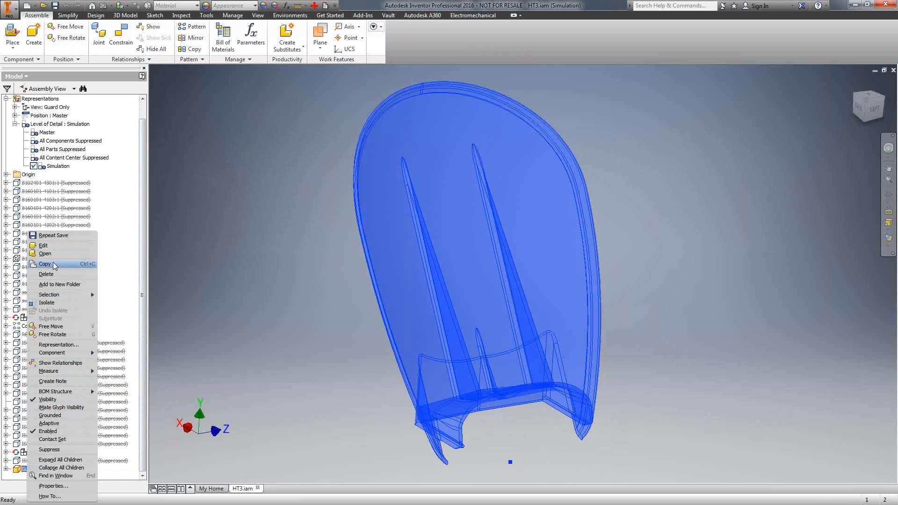
{"action": "left_click", "coordinate": [46, 254]}
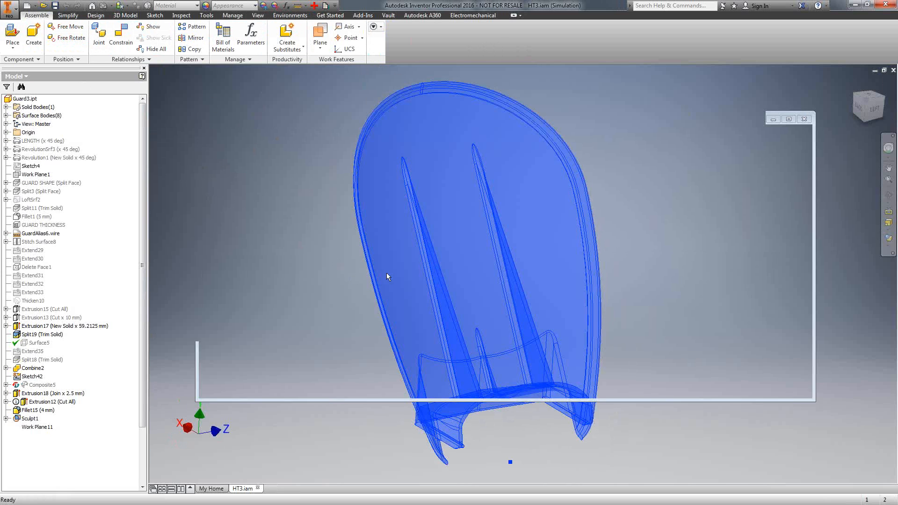
Examine the sketch behind the LARGE RIBS feature, finish the sketch and look over the guard's ribs.
{"action": "left_click_drag", "start_coordinate": [143, 311], "coordinate": [145, 416]}
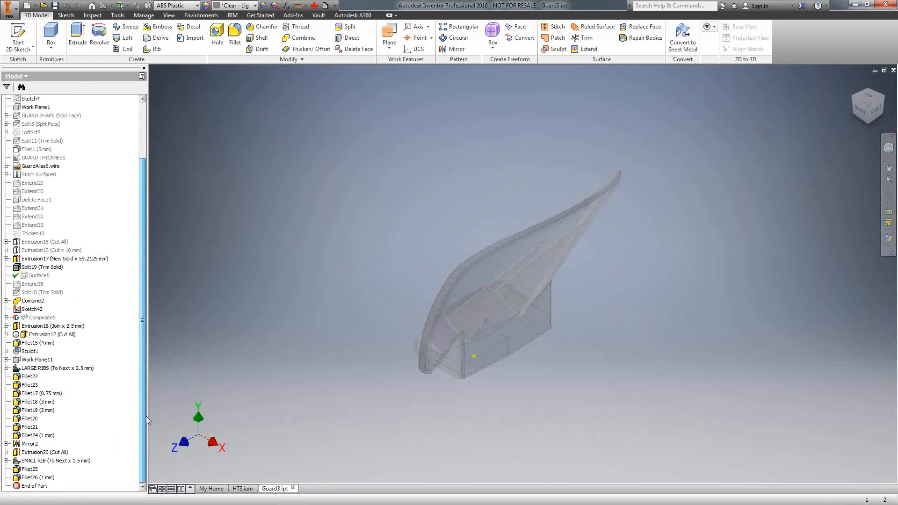
{"action": "left_click", "coordinate": [6, 368]}
{"action": "double_click", "coordinate": [40, 377]}
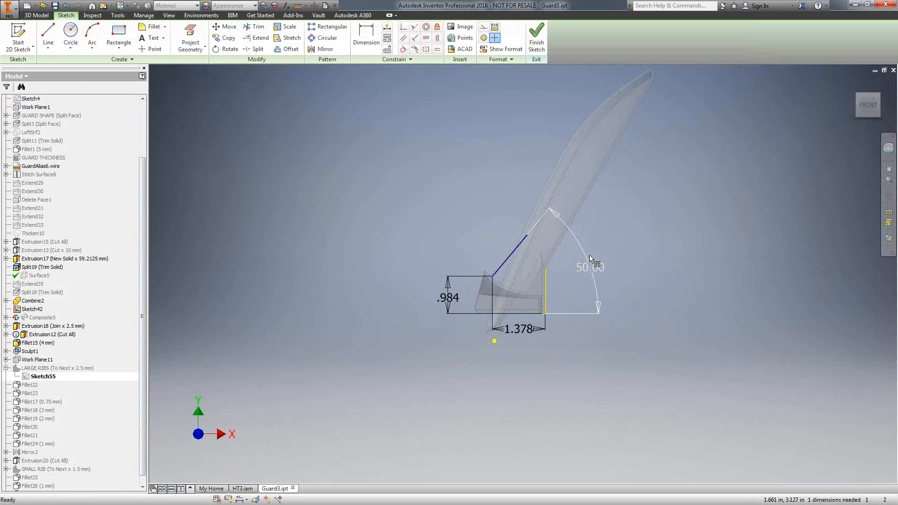
{"action": "left_click", "coordinate": [536, 35]}
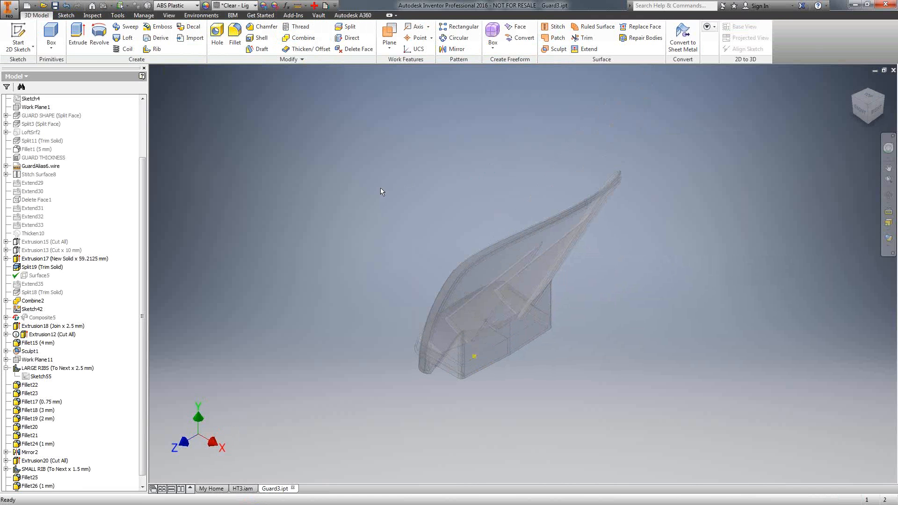
{"action": "key", "text": "F5"}
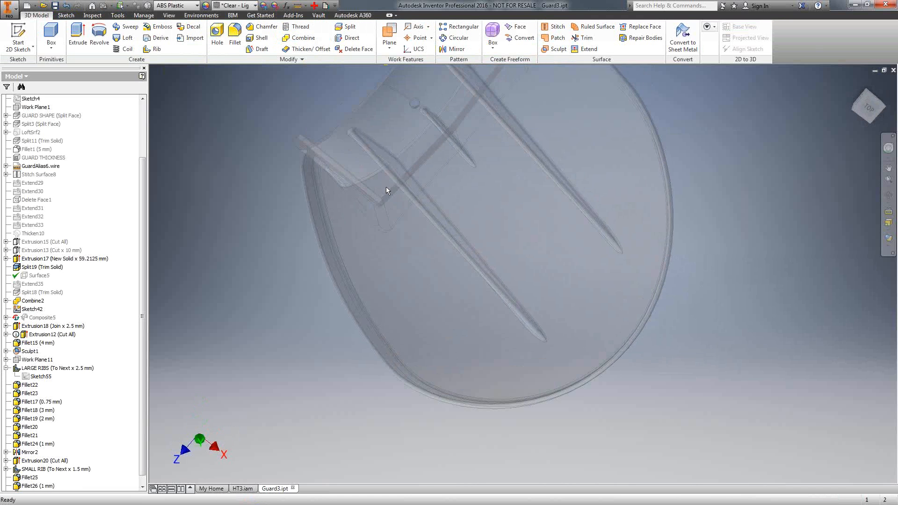
{"action": "left_click", "coordinate": [852, 85]}
{"action": "left_click", "coordinate": [853, 83]}
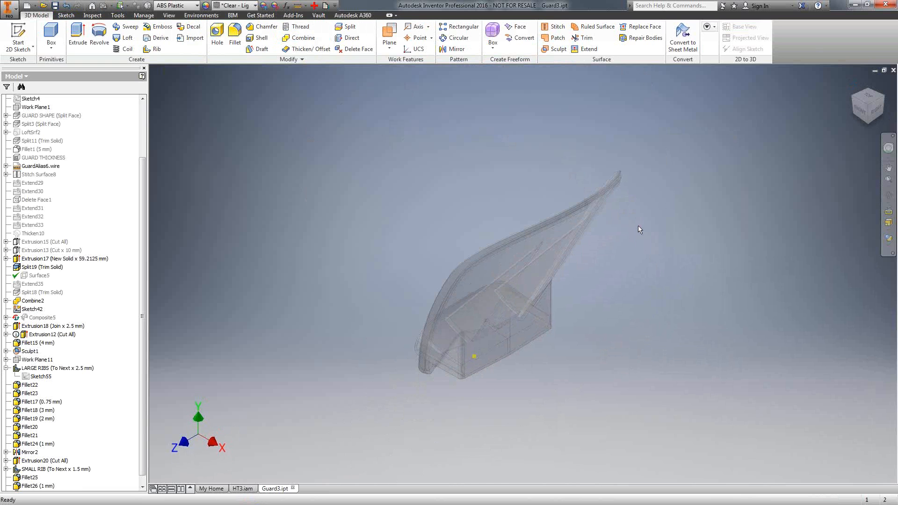
Return to the HT3.iam assembly and start Autodesk Nastran In-CAD there.
{"action": "left_click", "coordinate": [201, 15]}
{"action": "left_click", "coordinate": [203, 43]}
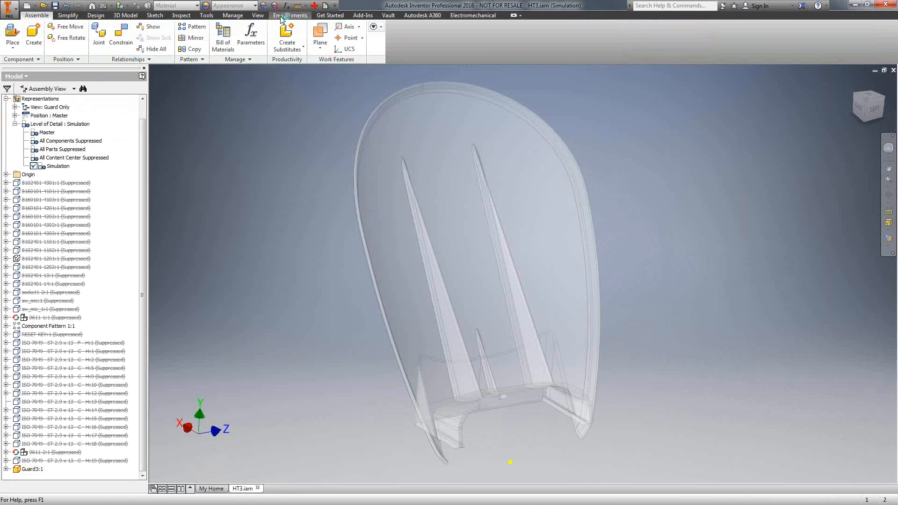
{"action": "left_click", "coordinate": [290, 15]}
{"action": "left_click", "coordinate": [268, 37]}
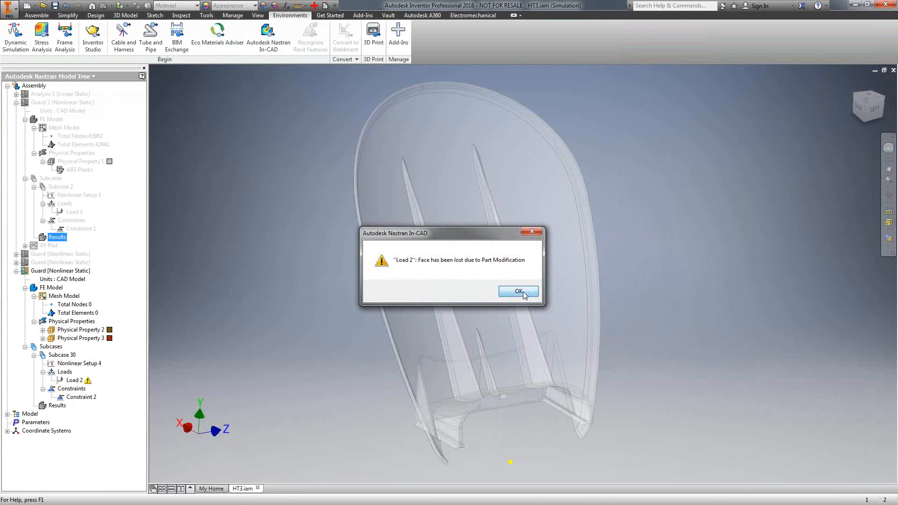
{"action": "left_click", "coordinate": [523, 291]}
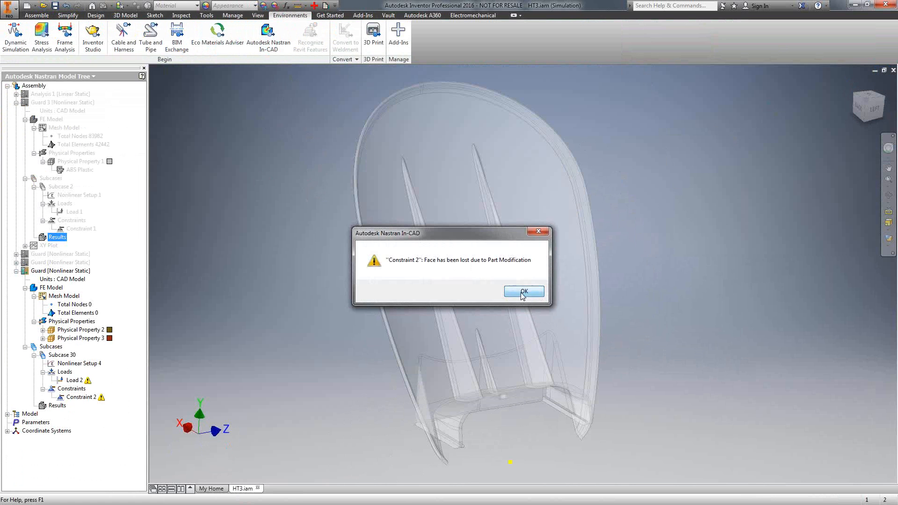
{"action": "left_click", "coordinate": [523, 292]}
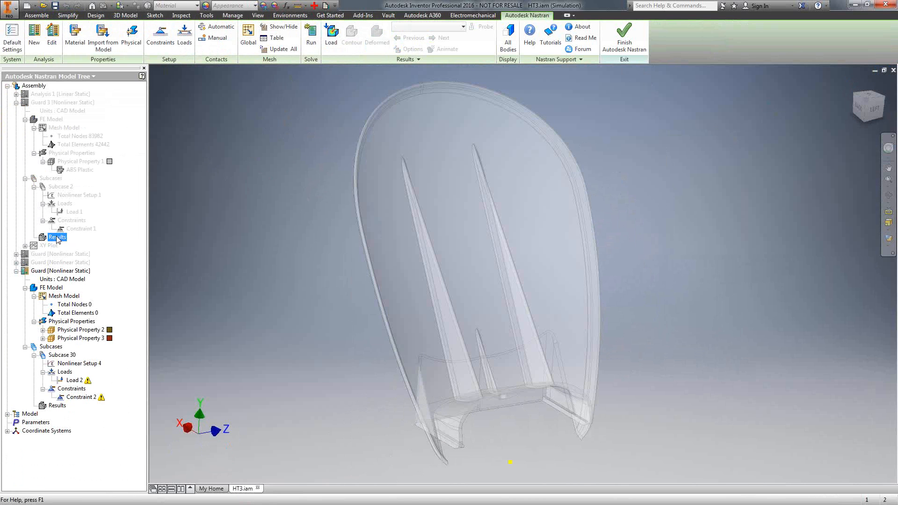
Set the Guard 3 nonlinear static analysis as the active analysis.
{"action": "left_click", "coordinate": [59, 271]}
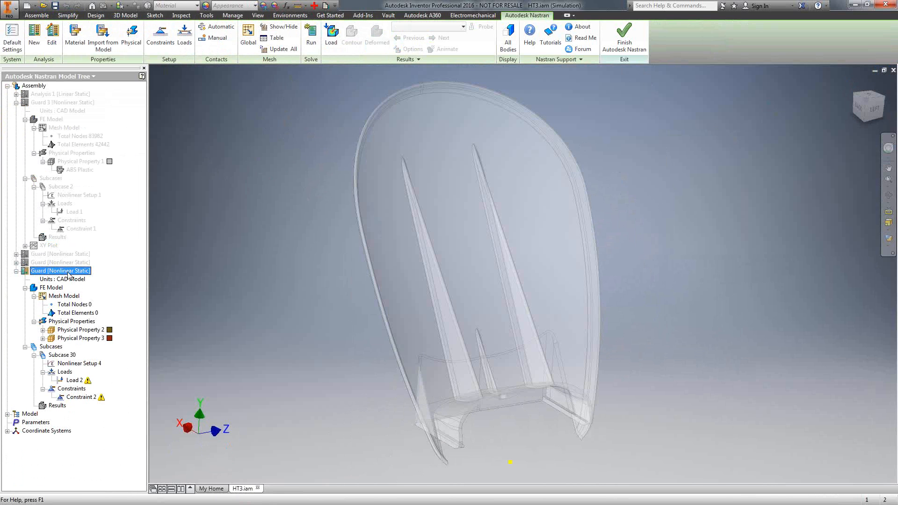
{"action": "right_click", "coordinate": [53, 103]}
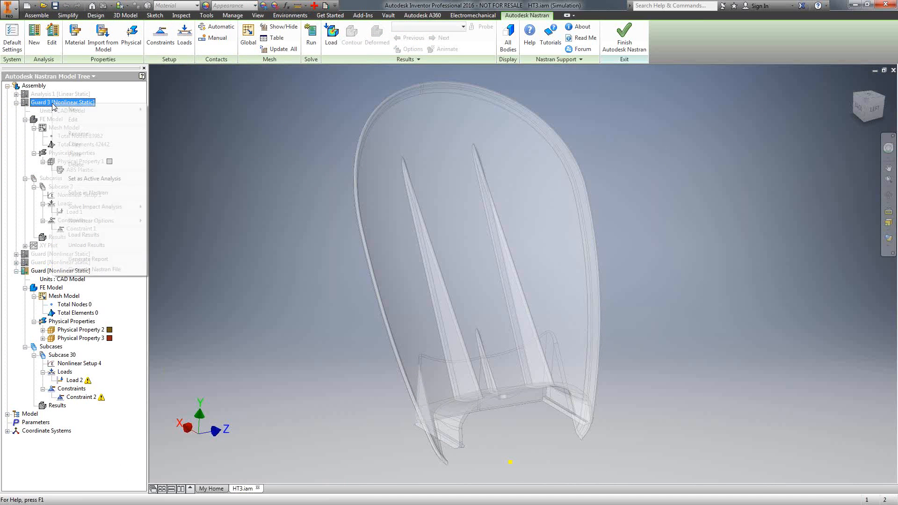
{"action": "left_click", "coordinate": [87, 178]}
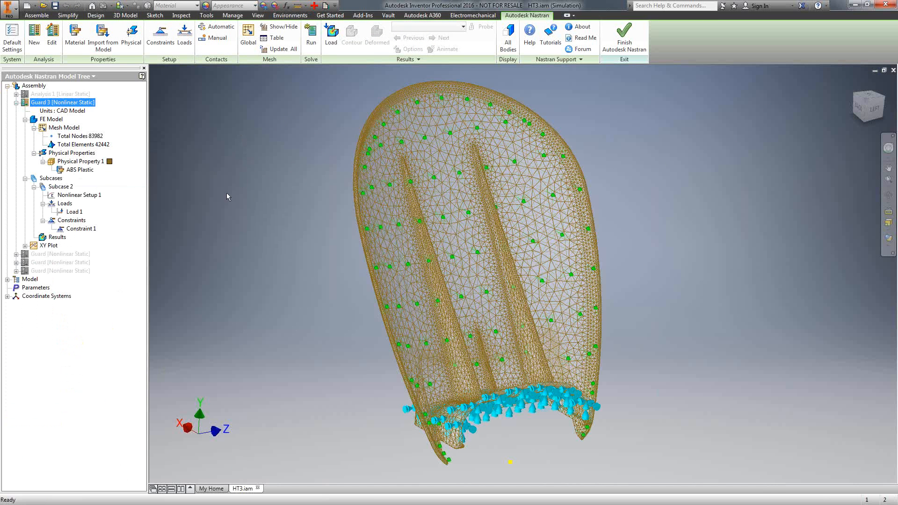
Display the Guard 3 solid von Mises stress results for increment INCR 25, LOAD=1.0.
{"action": "right_click", "coordinate": [57, 238]}
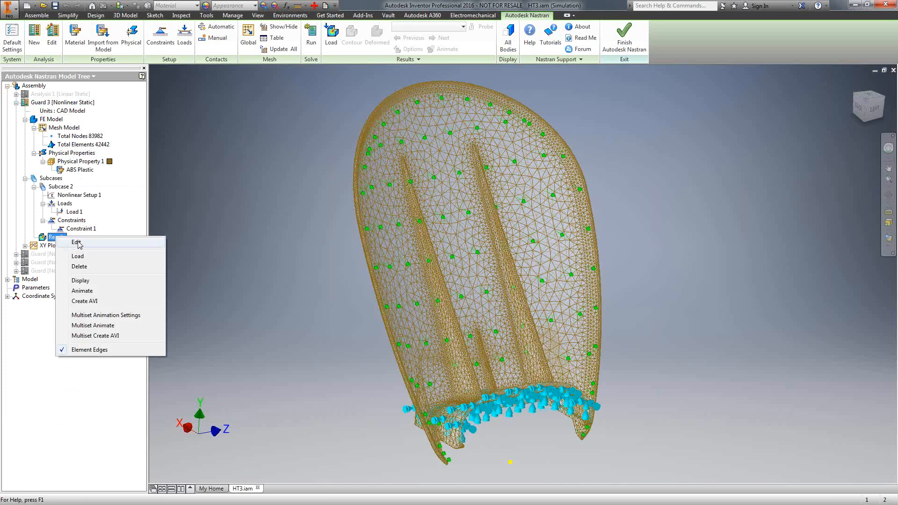
{"action": "left_click", "coordinate": [75, 242]}
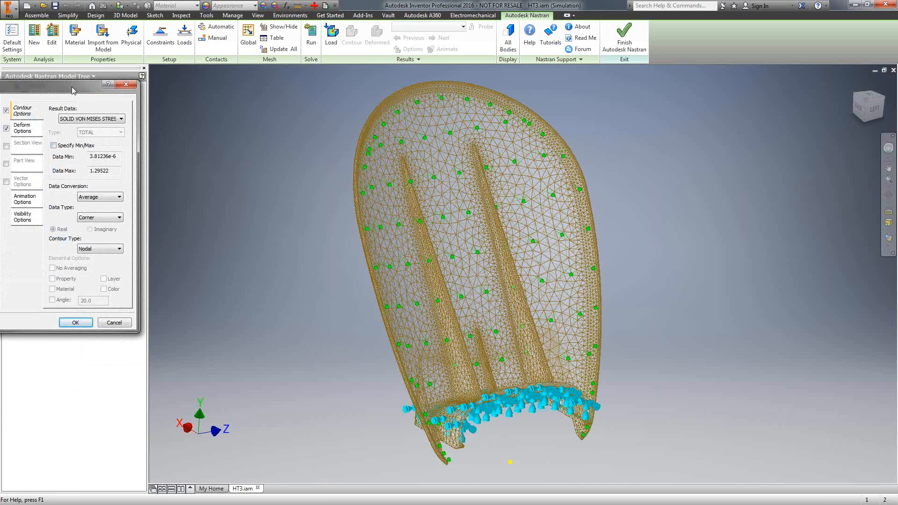
{"action": "left_click_drag", "start_coordinate": [76, 92], "coordinate": [306, 93]}
{"action": "left_click", "coordinate": [185, 114]}
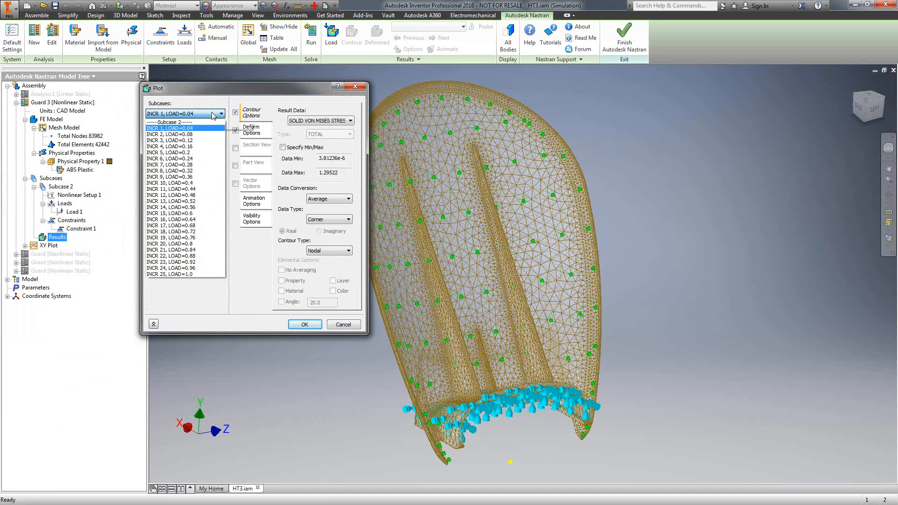
{"action": "left_click", "coordinate": [173, 274]}
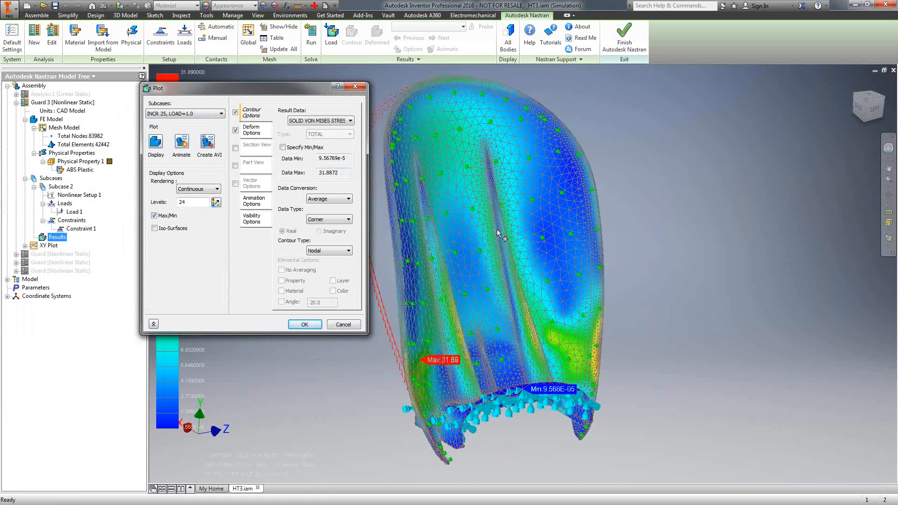
Hide all mesh, load and constraint items in the stress plot and switch off its deformation display.
{"action": "left_click", "coordinate": [256, 219]}
{"action": "left_click", "coordinate": [333, 228]}
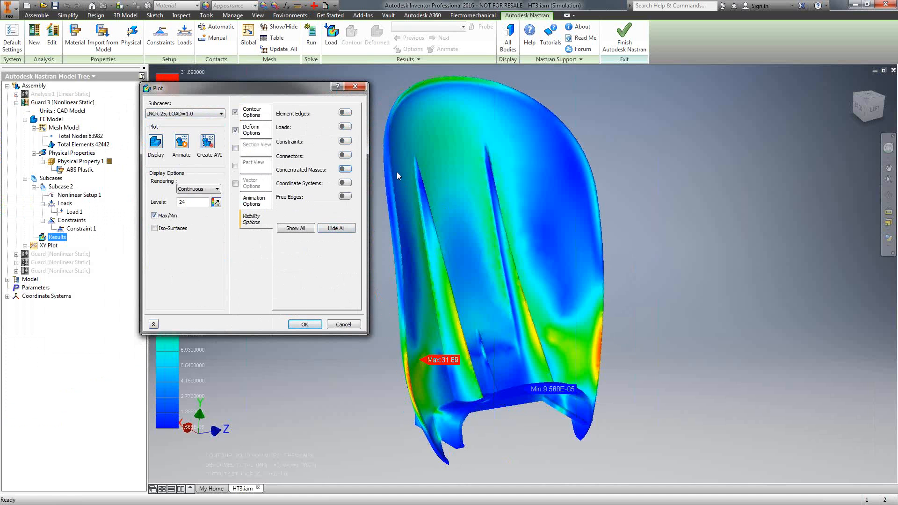
{"action": "left_click", "coordinate": [255, 131]}
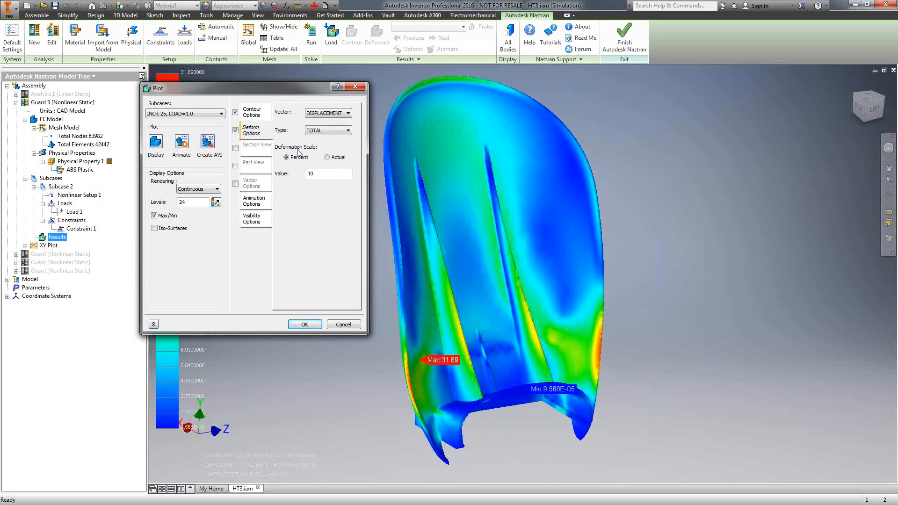
{"action": "left_click", "coordinate": [235, 130]}
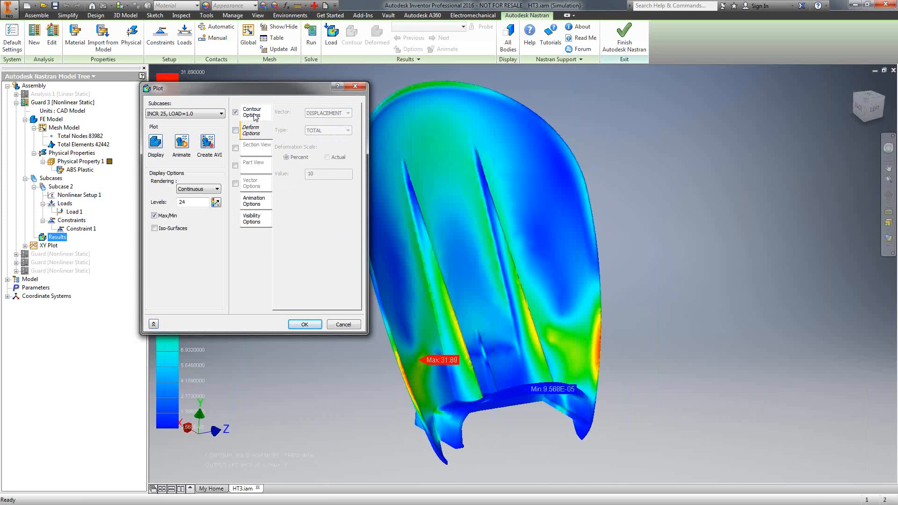
{"action": "left_click", "coordinate": [255, 116]}
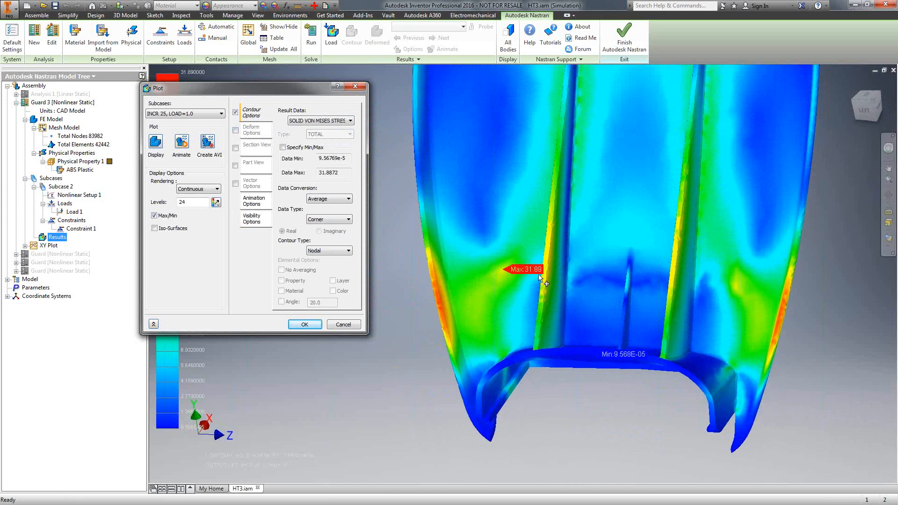
Examine the stress contours around the guard's ribs from several angles and animate the result.
{"action": "middle_click_drag", "start_coordinate": [590, 284], "coordinate": [521, 348], "text": "shift"}
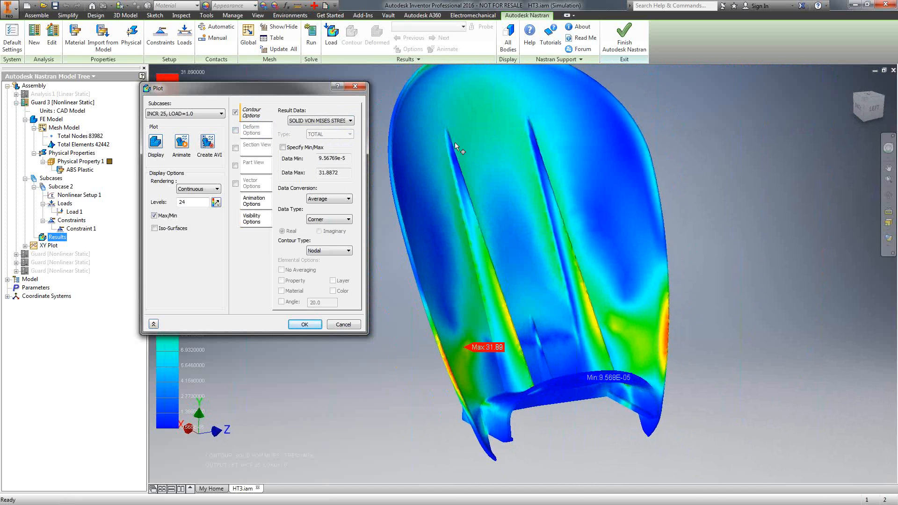
{"action": "middle_click_drag", "start_coordinate": [510, 225], "coordinate": [396, 113], "text": "shift"}
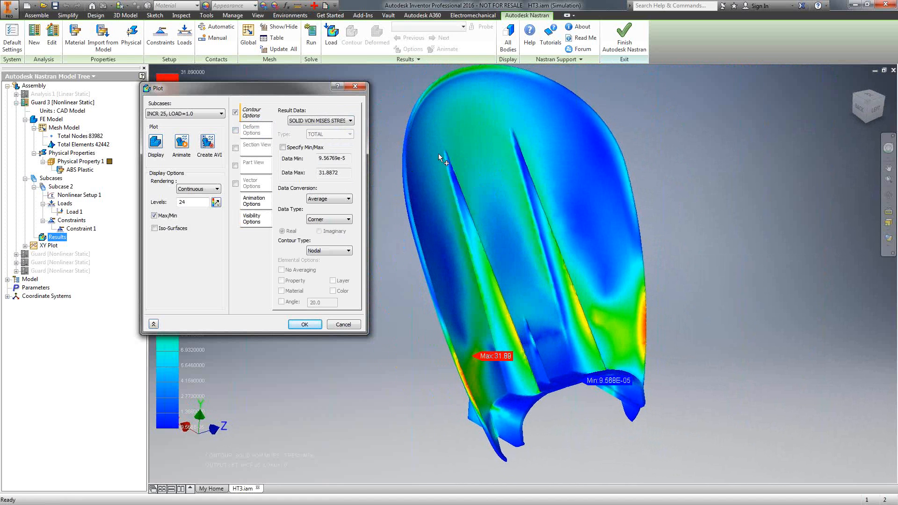
{"action": "left_click", "coordinate": [182, 142]}
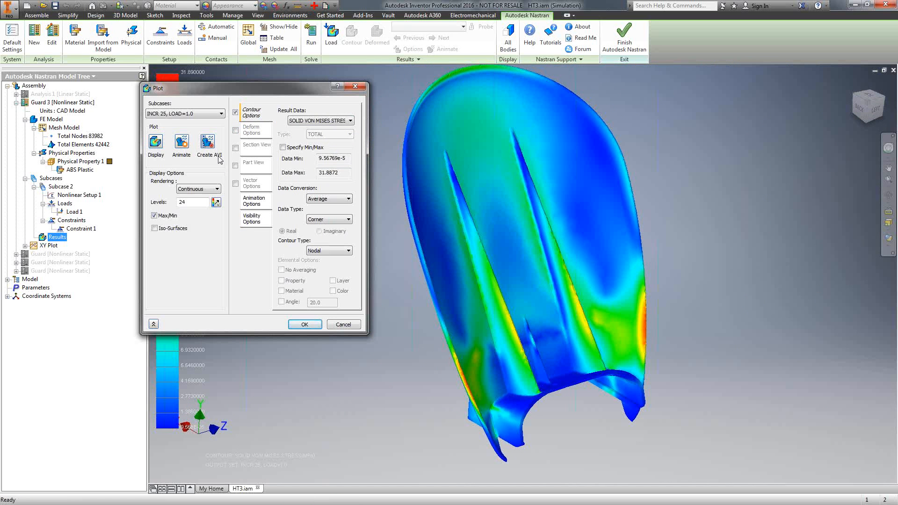
{"action": "left_click", "coordinate": [182, 144]}
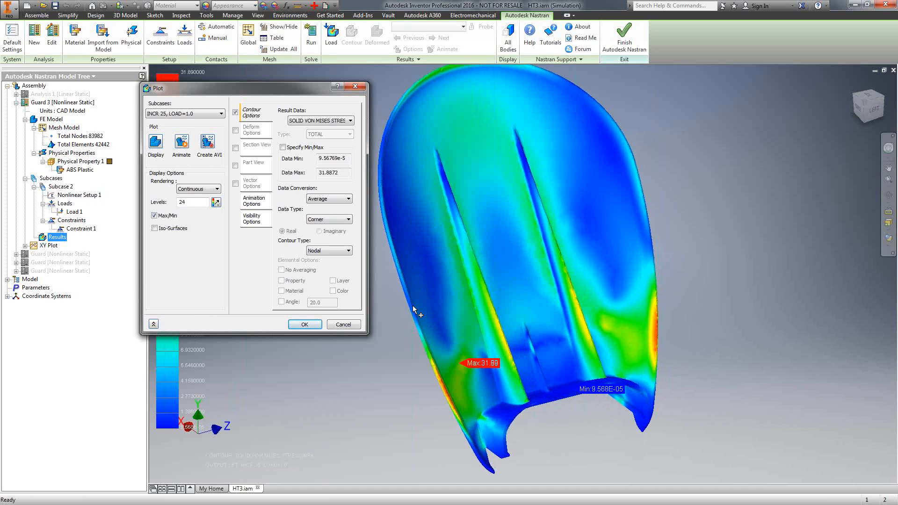
Leave the plot settings and load the HT3.FNO results file into the Guard 3 analysis.
{"action": "scroll", "coordinate": [666, 352], "scroll_direction": "down", "scroll_amount": 3}
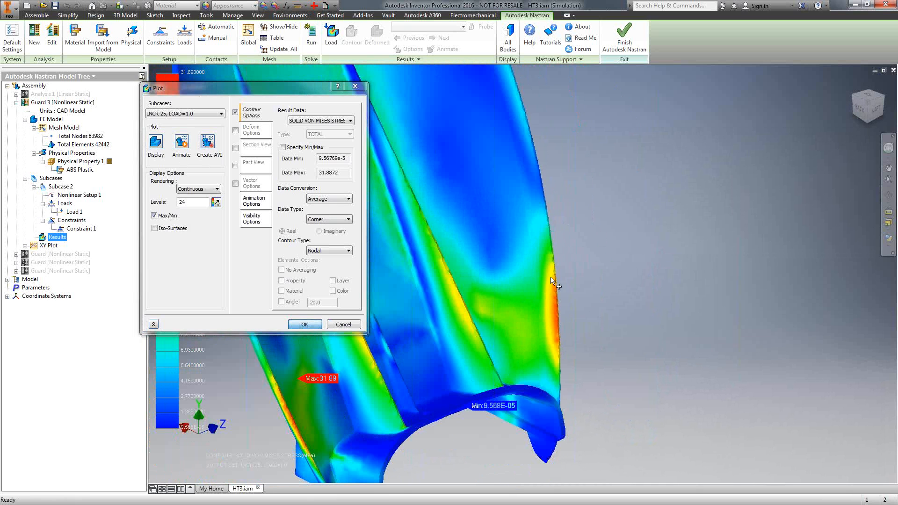
{"action": "key", "text": "Escape"}
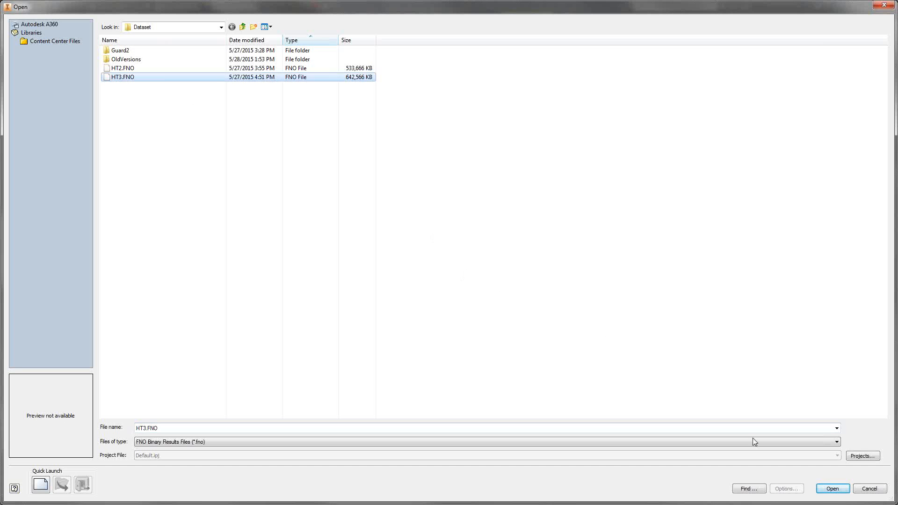
{"action": "left_click", "coordinate": [832, 488]}
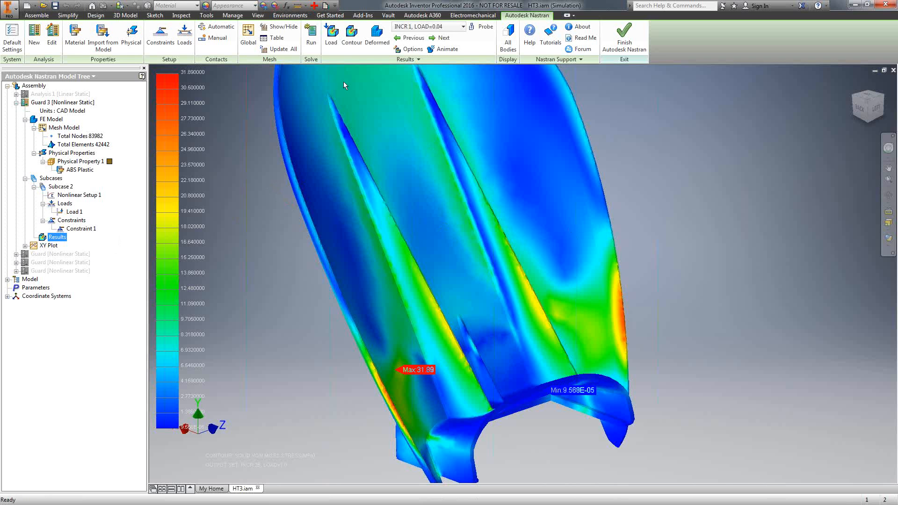
Redisplay the von Mises stress contour for INCR 25, LOAD=1.0 with every visibility item hidden.
{"action": "right_click", "coordinate": [55, 237]}
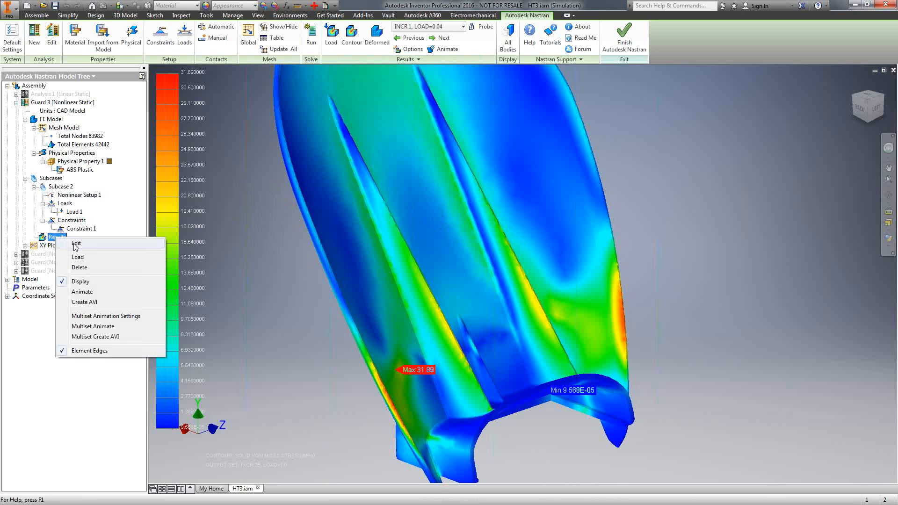
{"action": "left_click", "coordinate": [75, 243]}
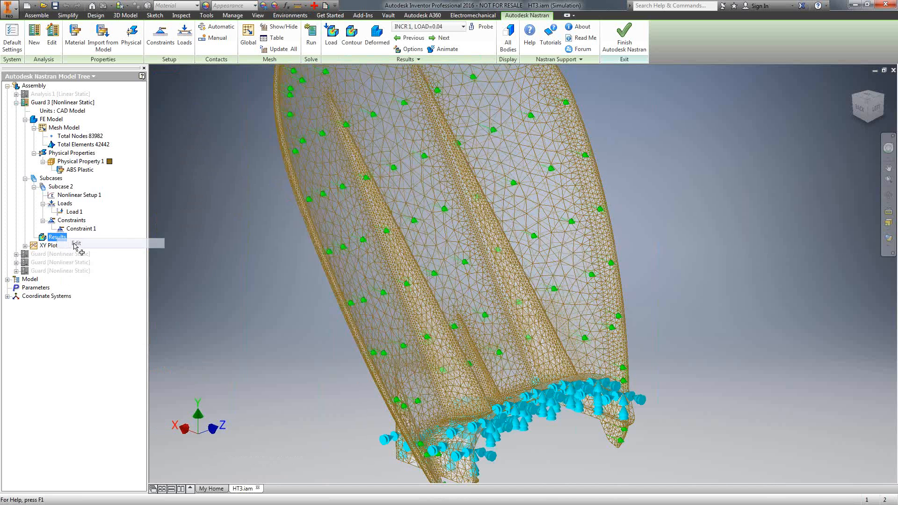
{"action": "left_click_drag", "start_coordinate": [47, 89], "coordinate": [276, 112]}
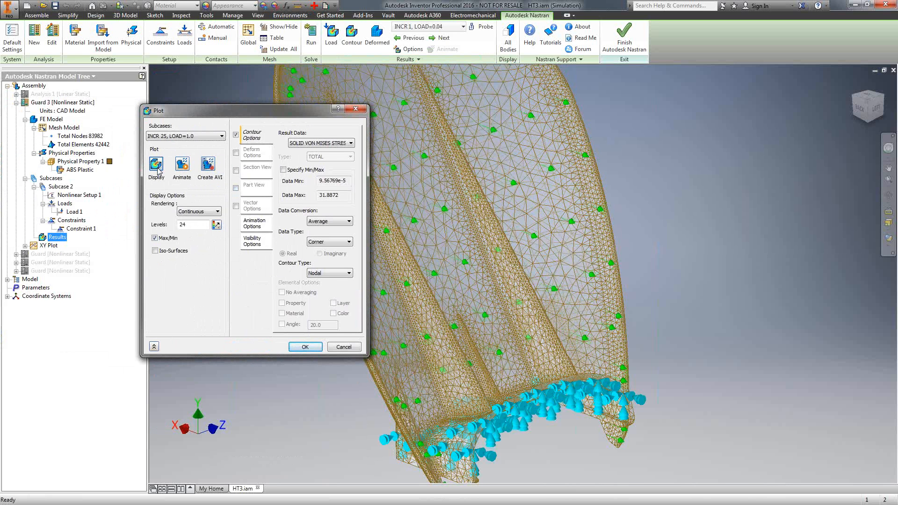
{"action": "left_click", "coordinate": [262, 241]}
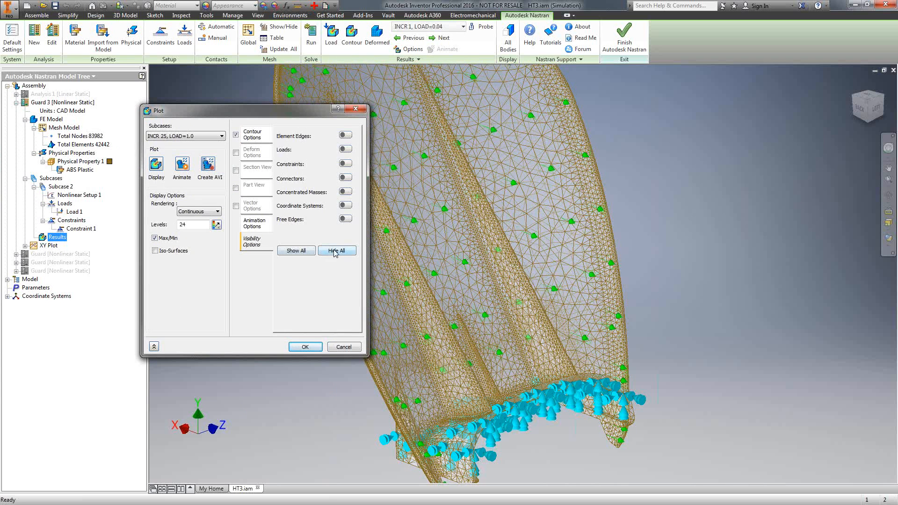
{"action": "left_click", "coordinate": [253, 135]}
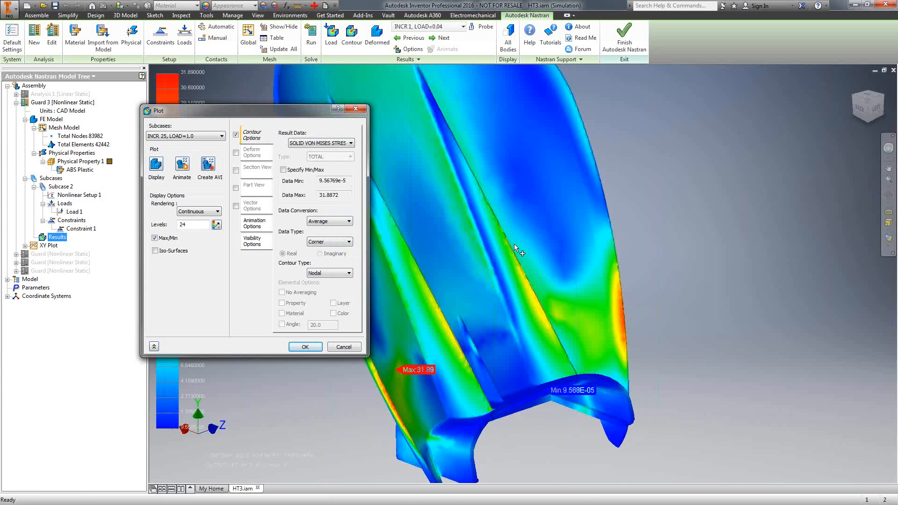
Animate the Guard 3 stress plot and accept the plot settings.
{"action": "left_click", "coordinate": [182, 163]}
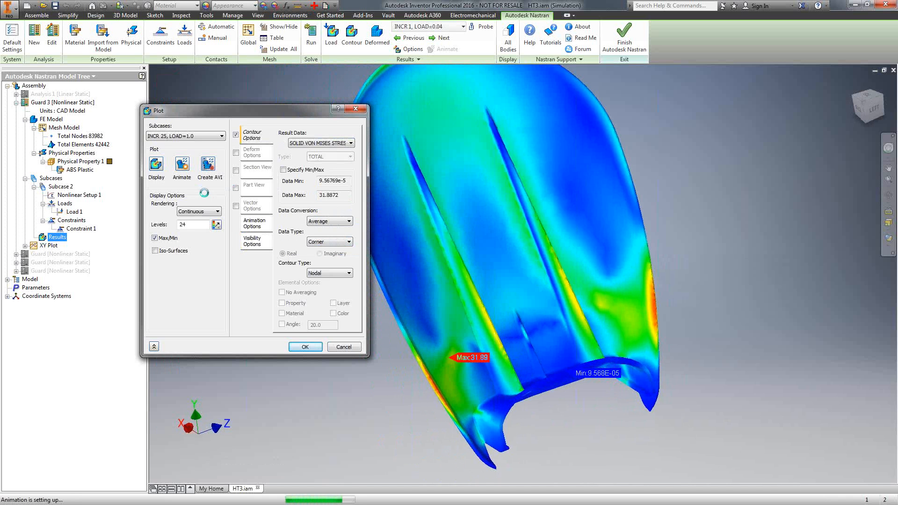
{"action": "left_click", "coordinate": [310, 348]}
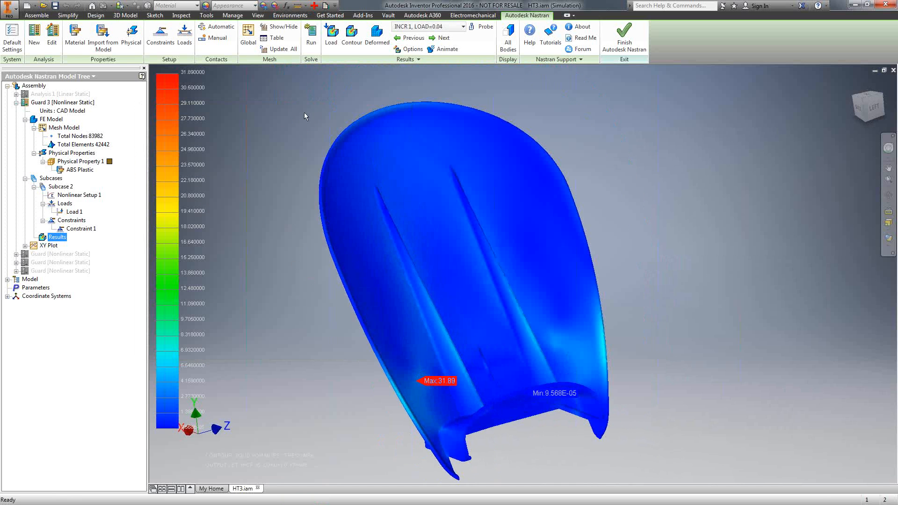
Finish the Nastran session and close the HT3.iam assembly without saving changes.
{"action": "left_click", "coordinate": [626, 41]}
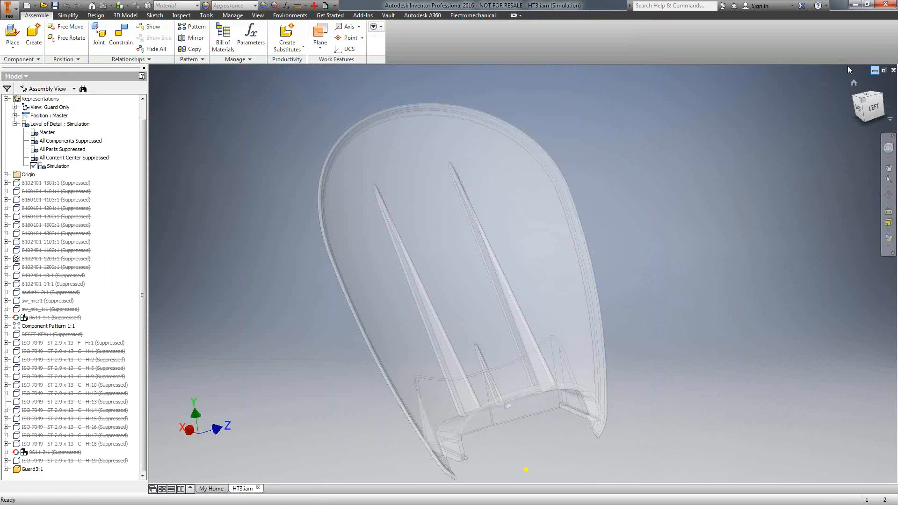
{"action": "left_click", "coordinate": [893, 70]}
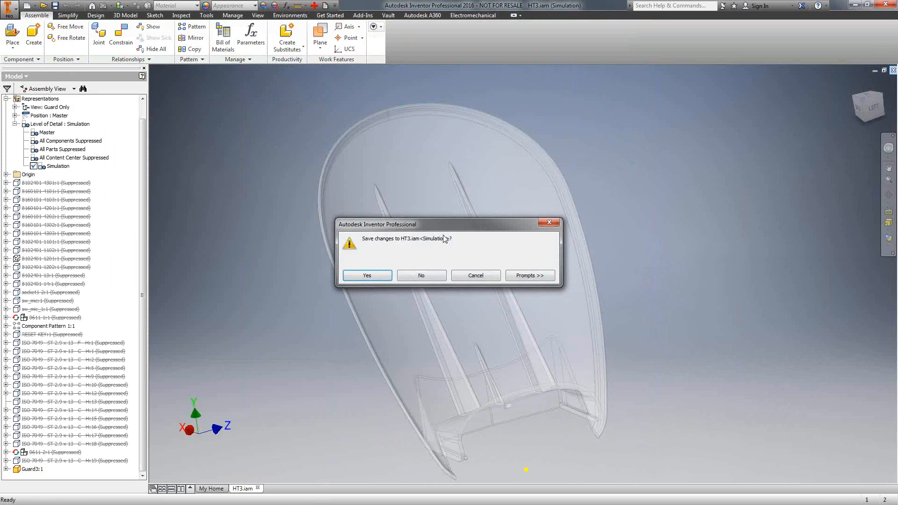
{"action": "left_click", "coordinate": [423, 276]}
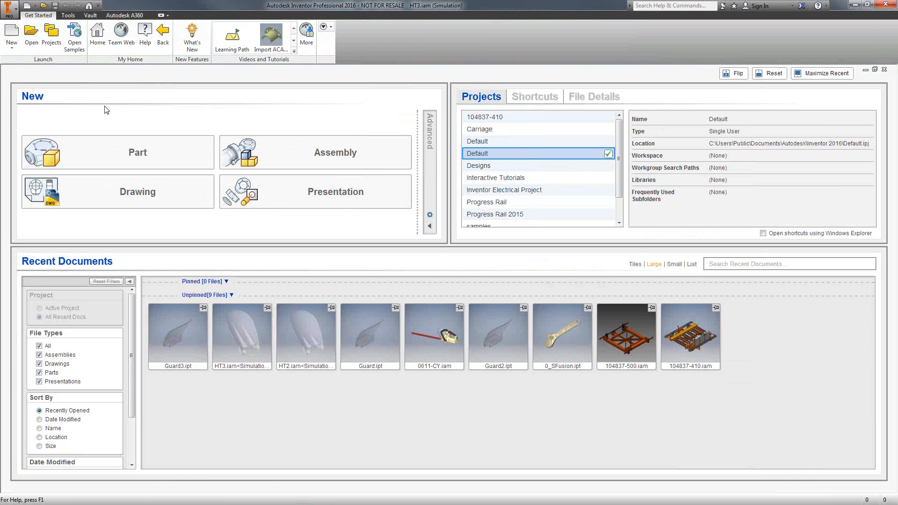
Reopen the HT3.iam assembly in Autodesk Nastran In-CAD and load the HT3.FNO results file.
{"action": "key", "text": "ctrl+o"}
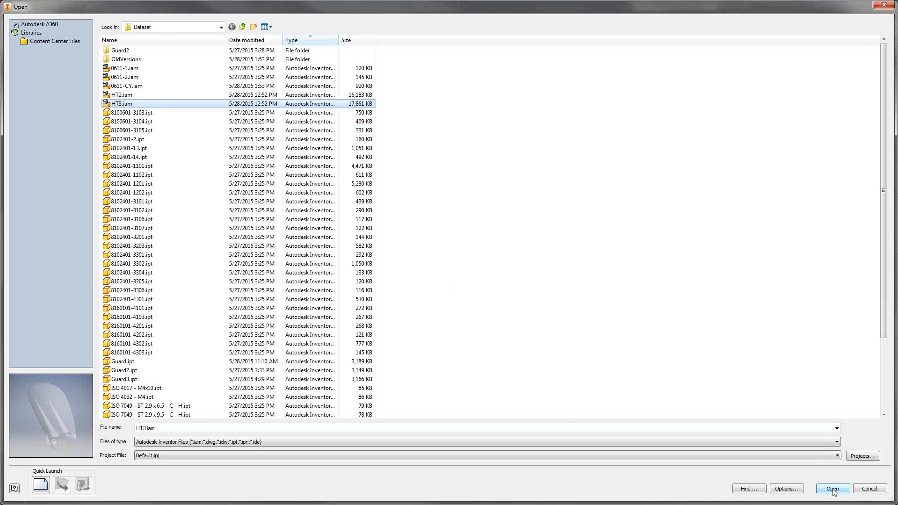
{"action": "left_click", "coordinate": [832, 489]}
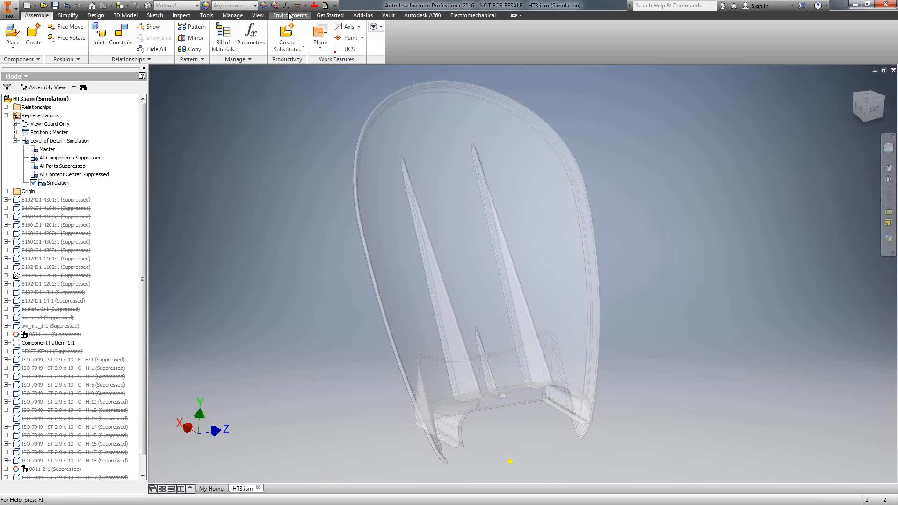
{"action": "left_click", "coordinate": [290, 15]}
{"action": "left_click", "coordinate": [268, 38]}
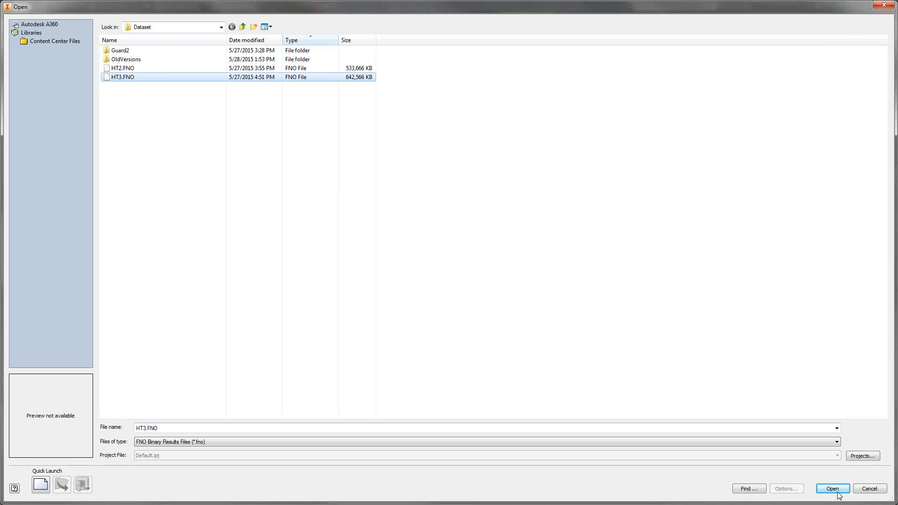
{"action": "left_click", "coordinate": [828, 486]}
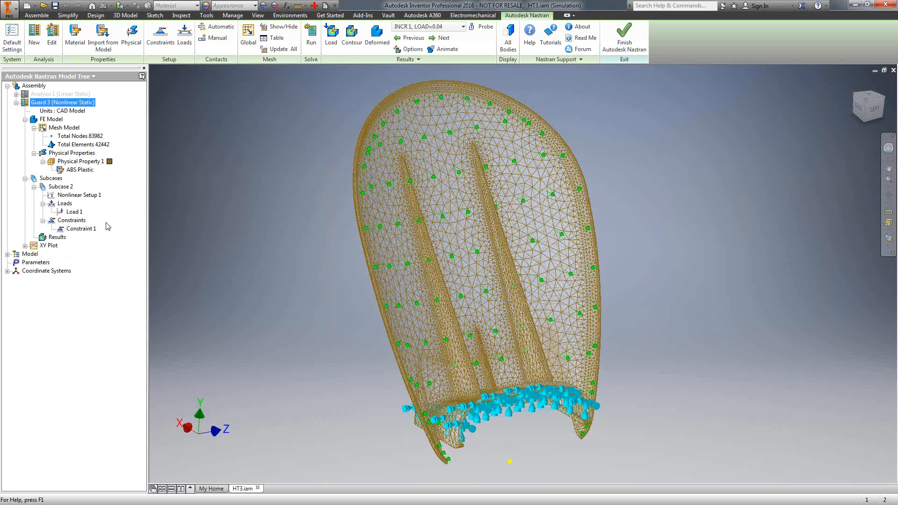
Edit the Guard 3 results plot to hide all visibility items and turn off deformation for the solid von Mises stress contour.
{"action": "right_click", "coordinate": [57, 236]}
{"action": "left_click", "coordinate": [76, 245]}
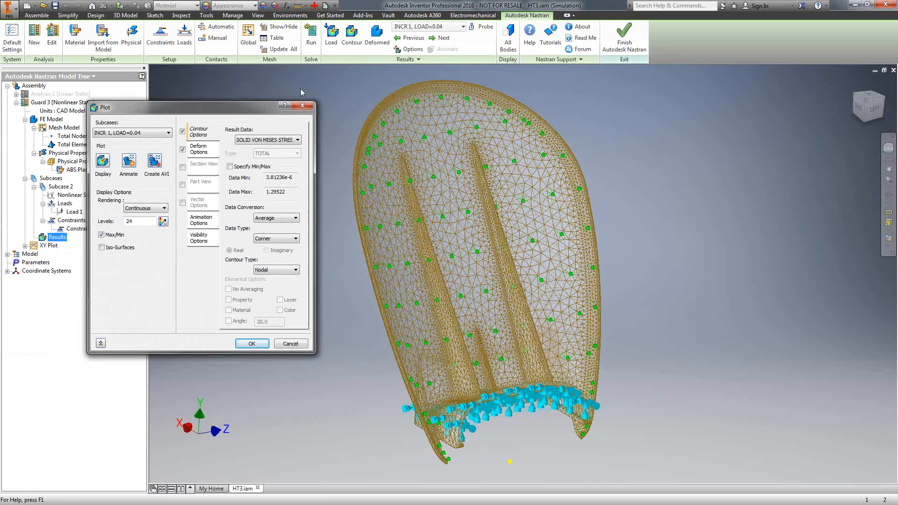
{"action": "left_click", "coordinate": [281, 207]}
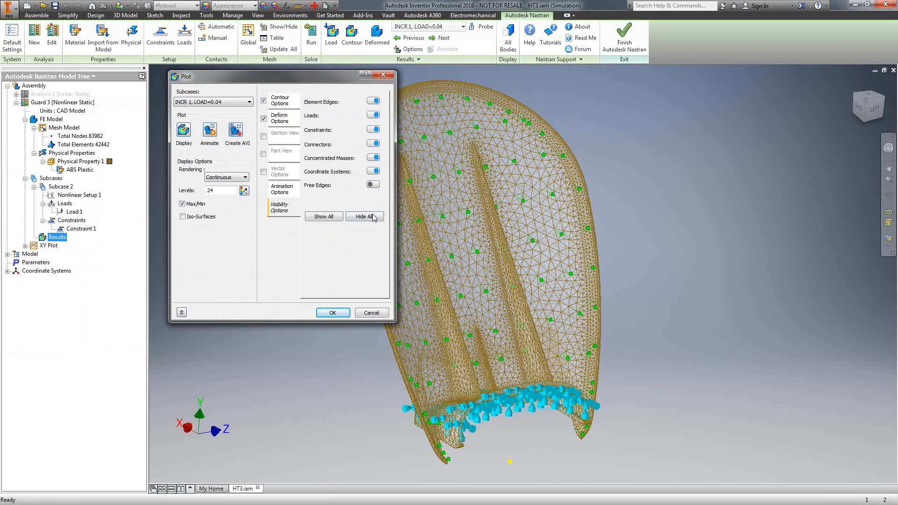
{"action": "left_click", "coordinate": [285, 121]}
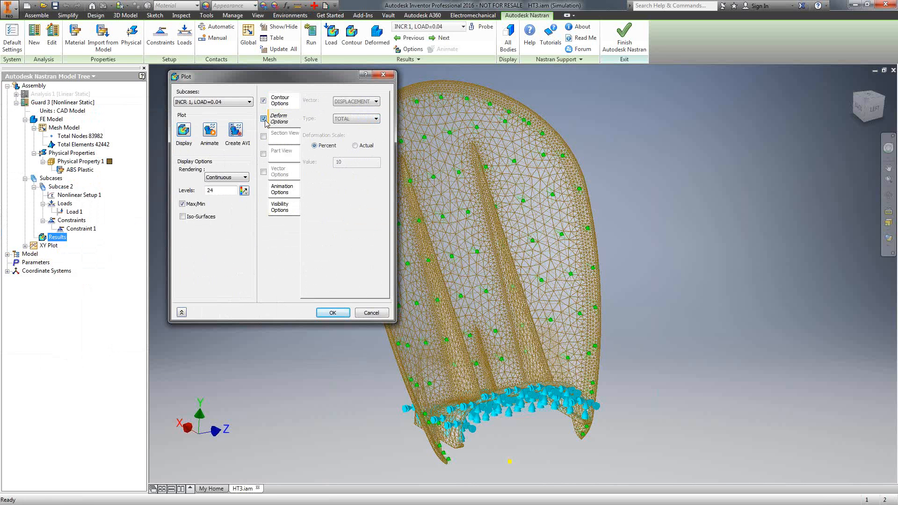
{"action": "left_click", "coordinate": [263, 118]}
{"action": "left_click", "coordinate": [282, 101]}
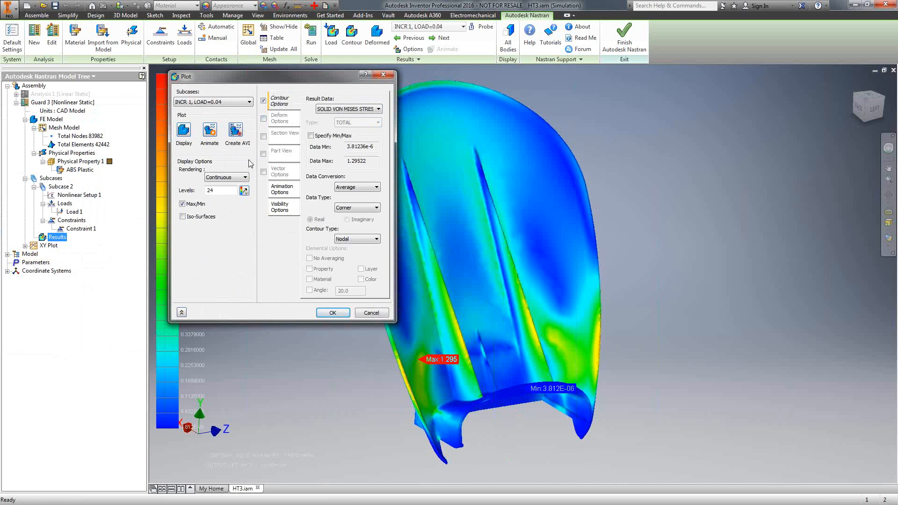
Animate the von Mises stress contour for INCR 1, LOAD=0.04 and again for INCR 25, LOAD=1.0, and accept the plot settings.
{"action": "left_click", "coordinate": [210, 131]}
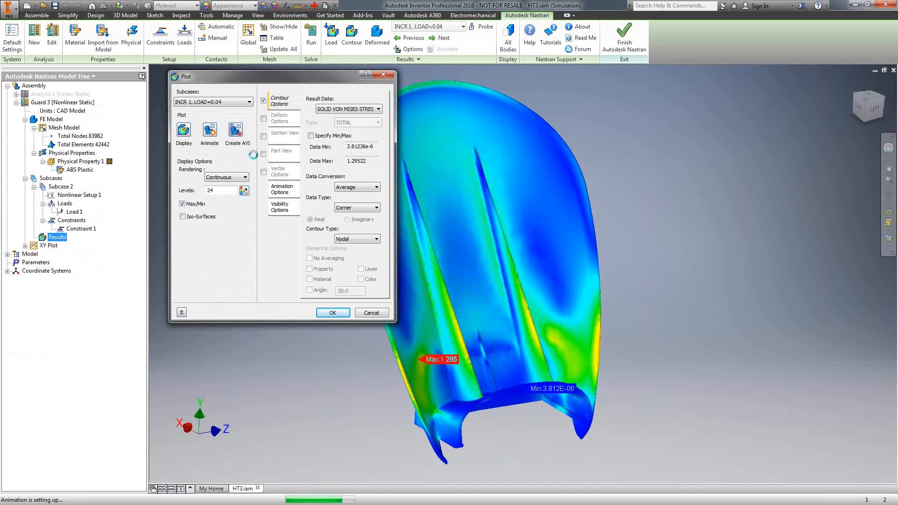
{"action": "left_click", "coordinate": [210, 133]}
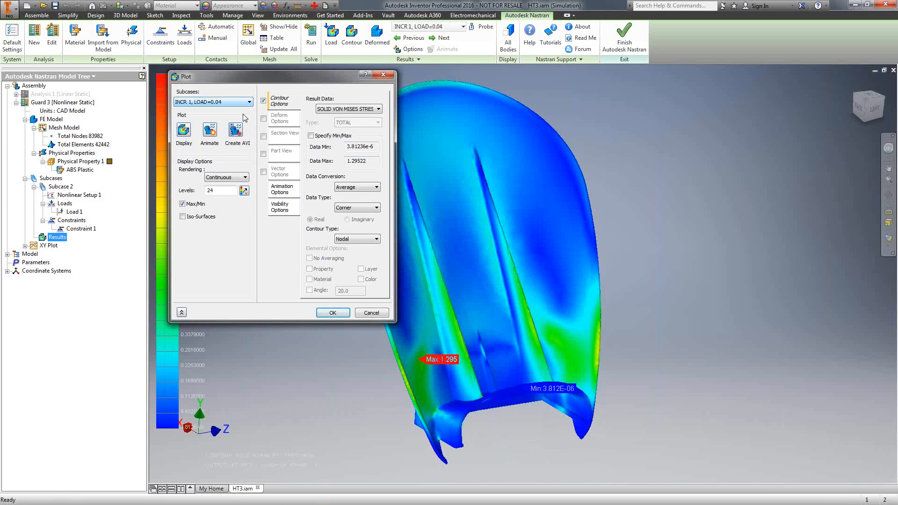
{"action": "key", "text": "alt+Down"}
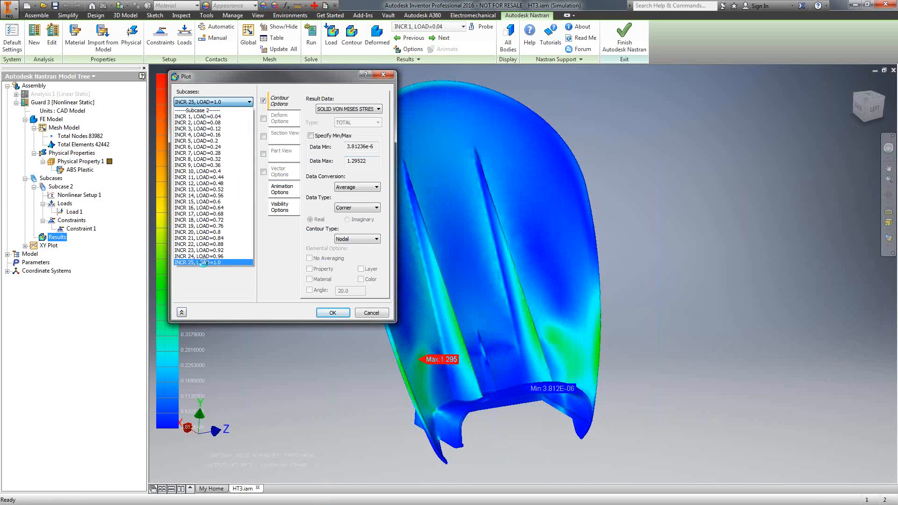
{"action": "left_click", "coordinate": [204, 262]}
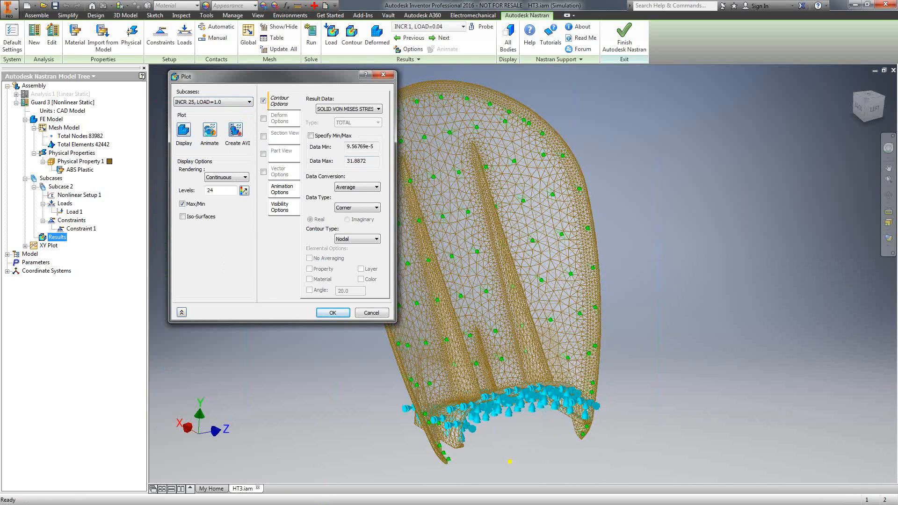
{"action": "left_click", "coordinate": [209, 130]}
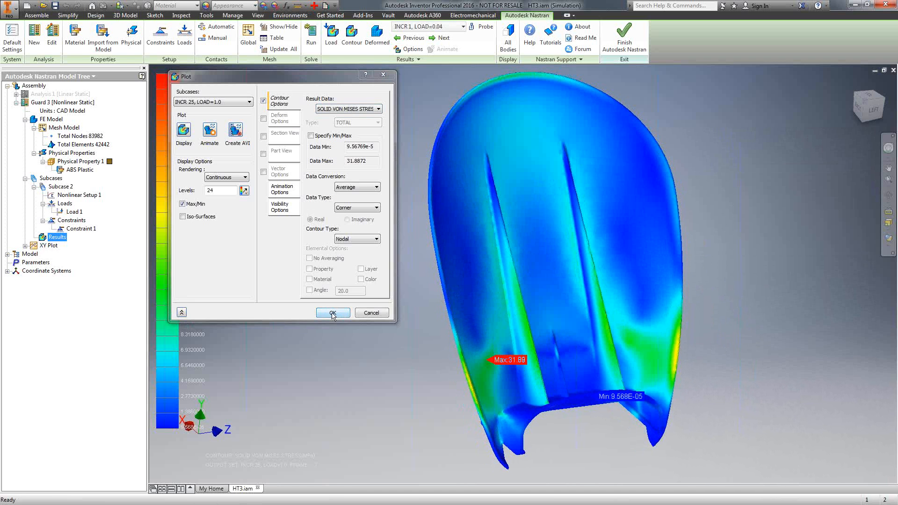
{"action": "key", "text": "Return"}
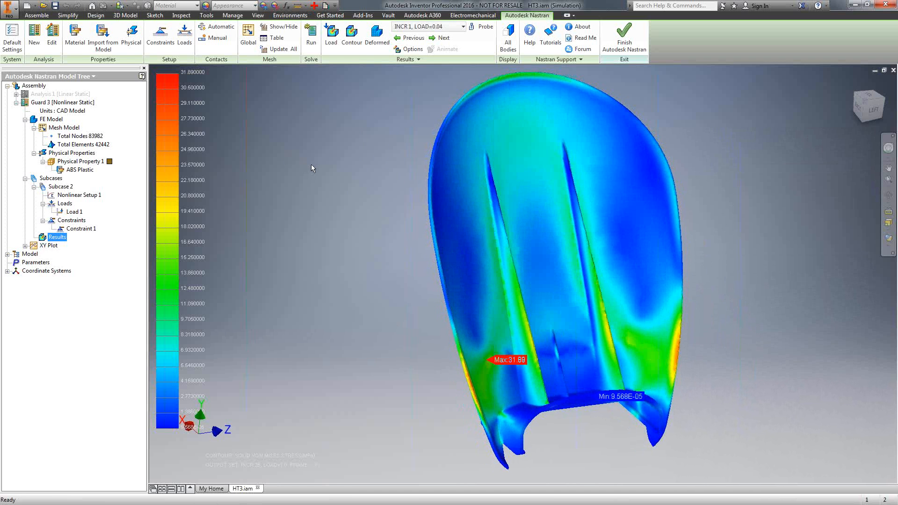